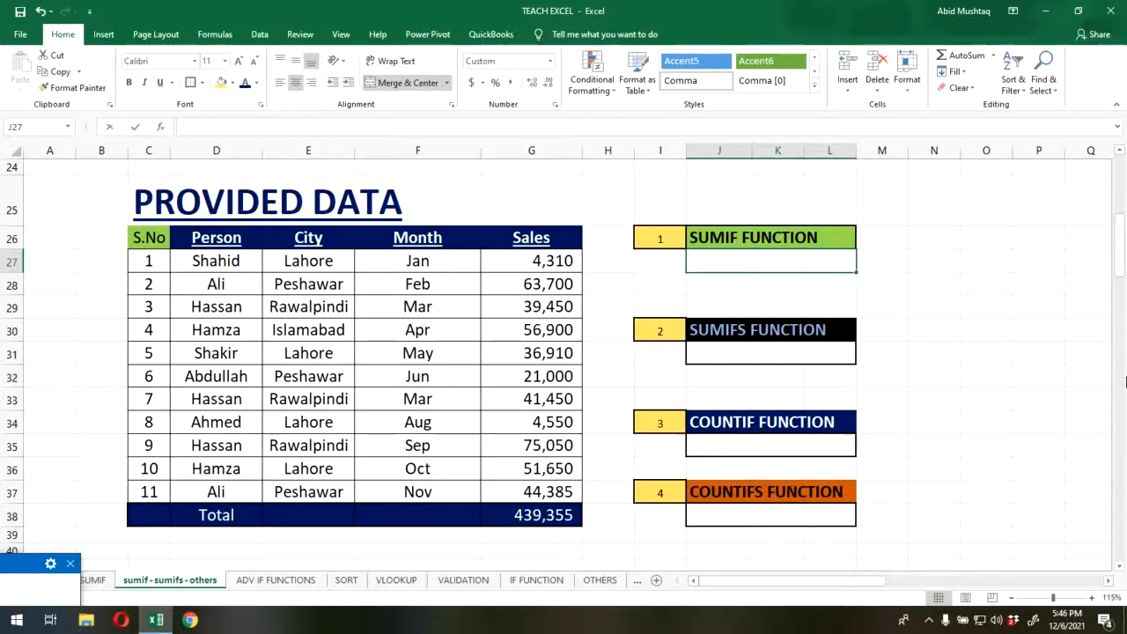
- Enter =SUMIF(D27:D37,D29,G27:G37) in J27 to total the sales of the person in D29
text(=)
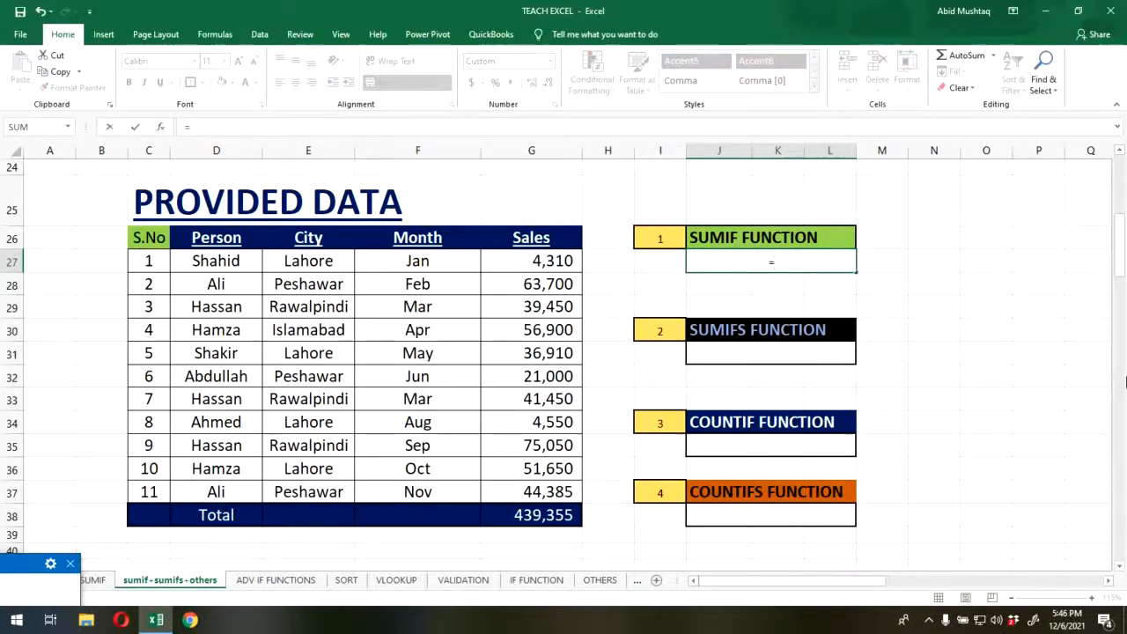
text(sumif)
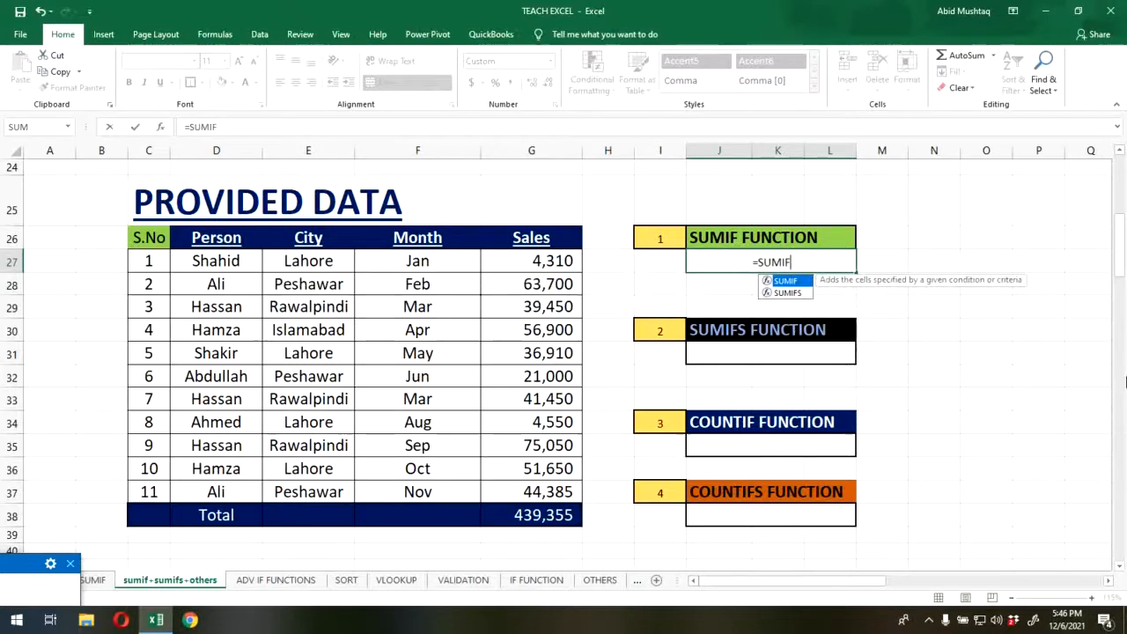
key(Tab)
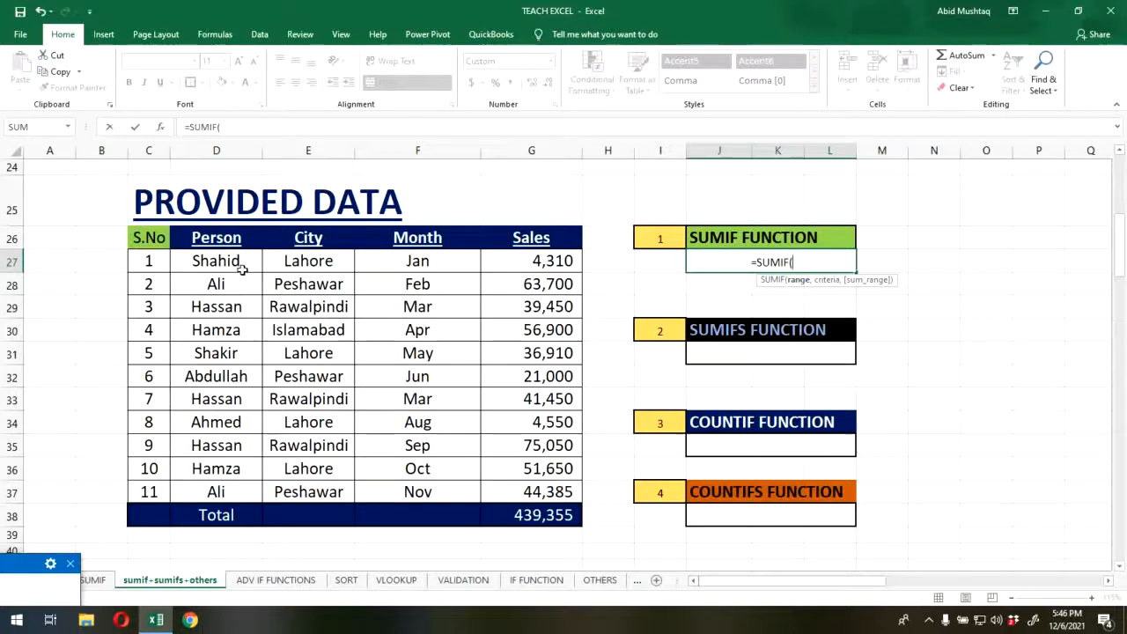
drag(236, 262, 212, 493)
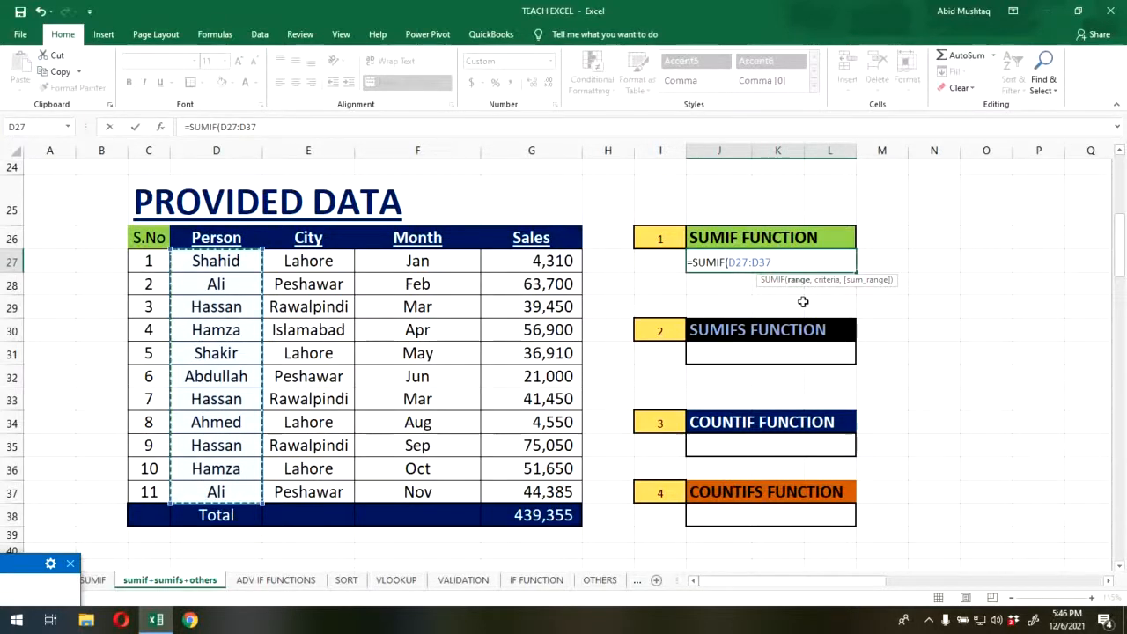
text(,)
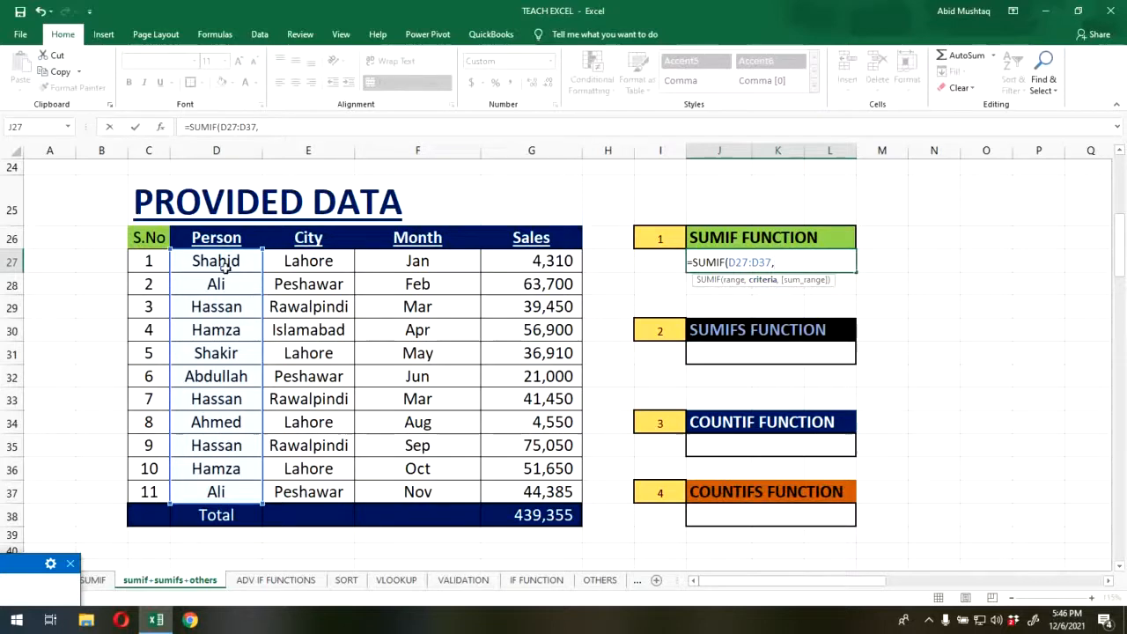
click(195, 302)
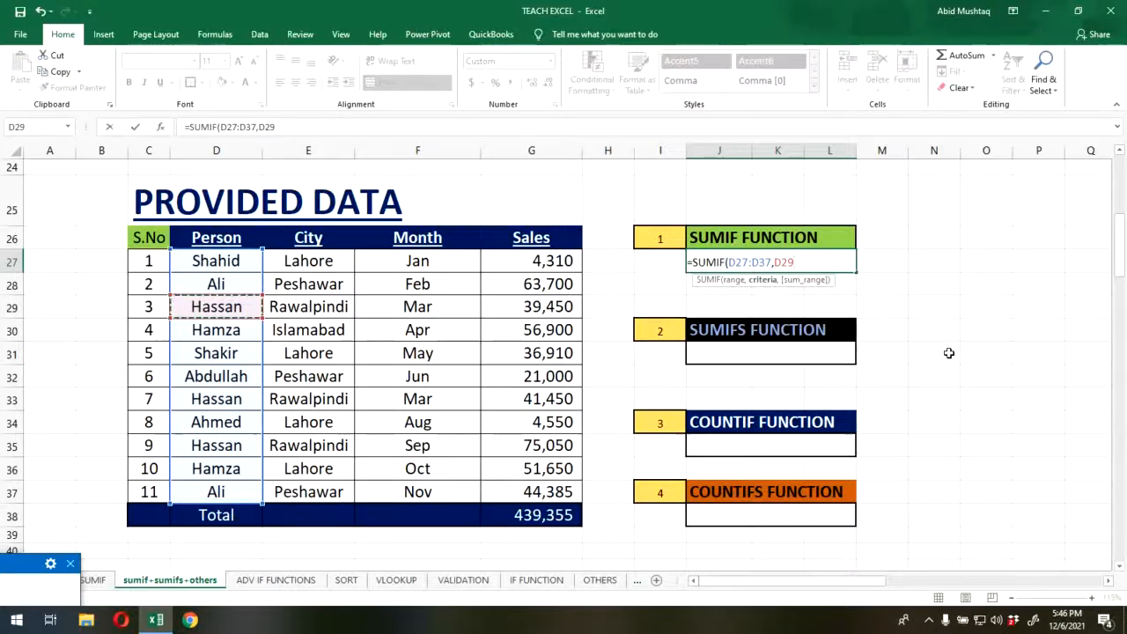
text(,)
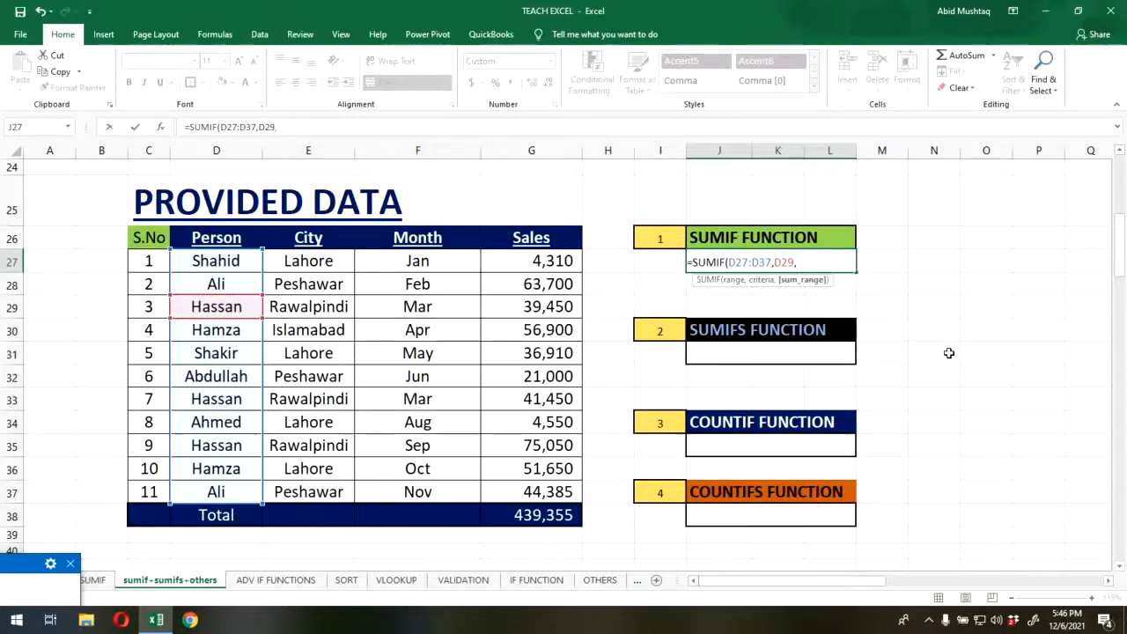
drag(549, 261, 552, 491)
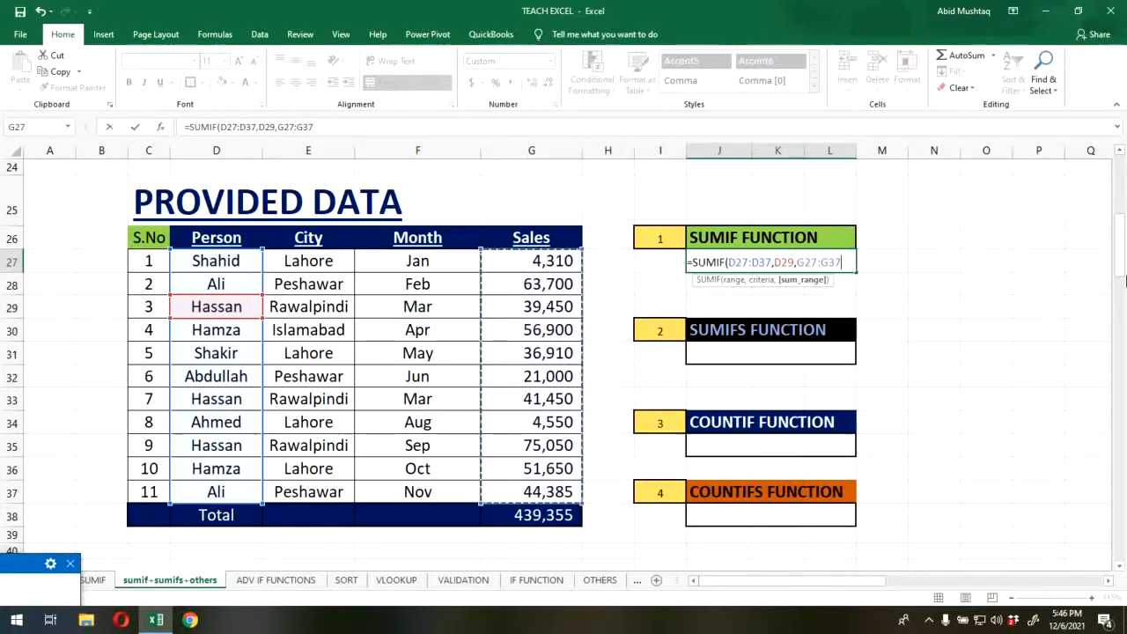
text())
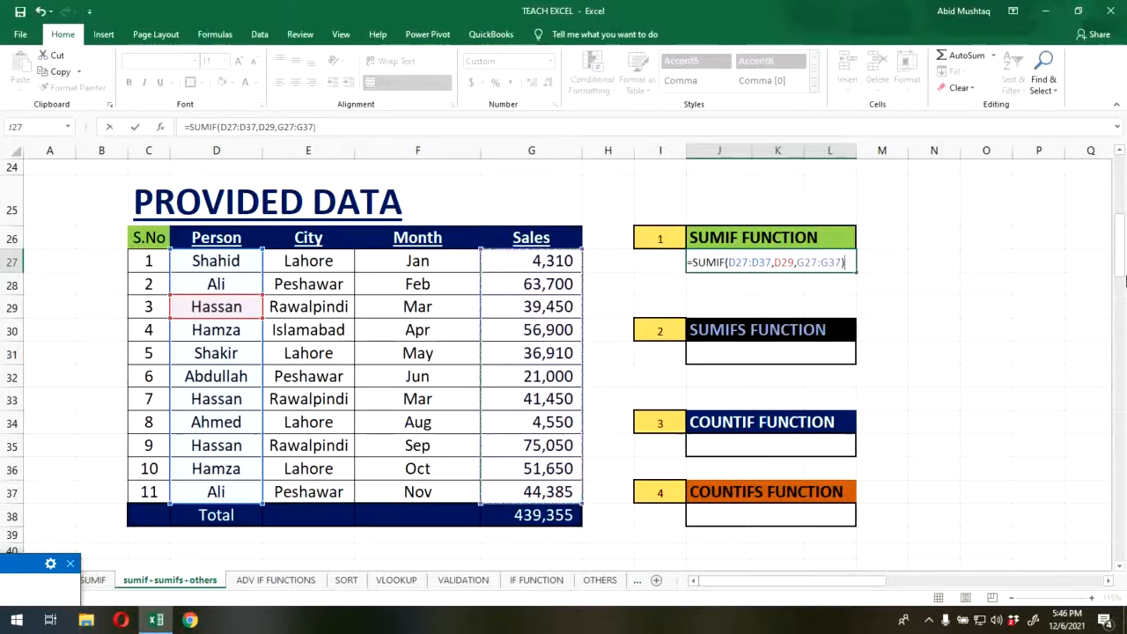
key(Return)
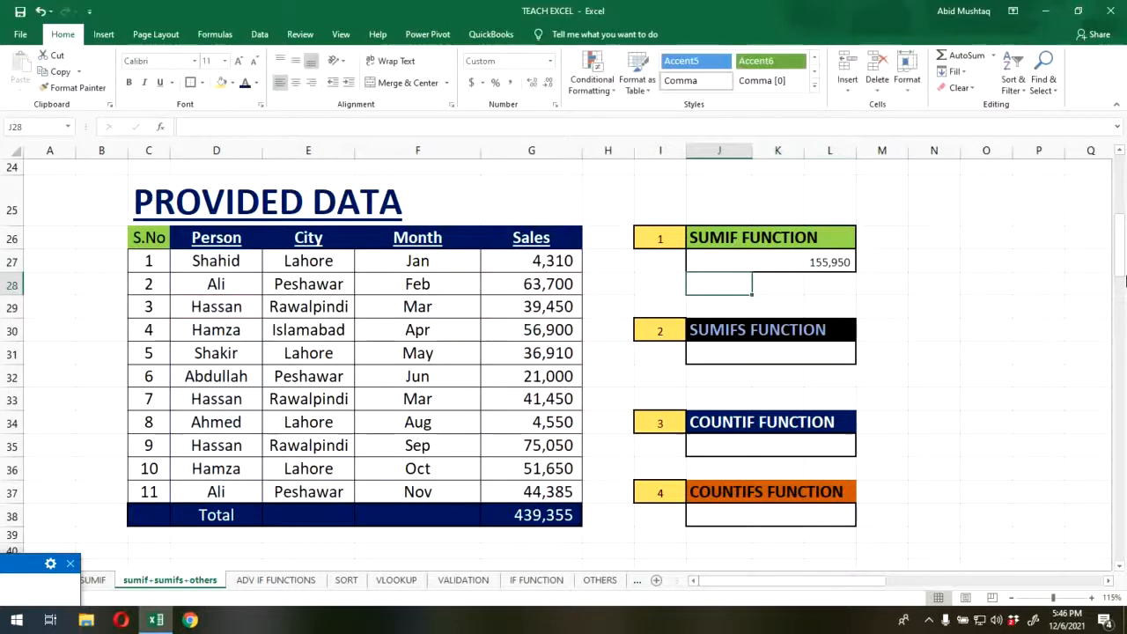
- Check the SUMIF result in J27 against the combined sales in G29, G33 and G35 for the person in D29
click(194, 306)
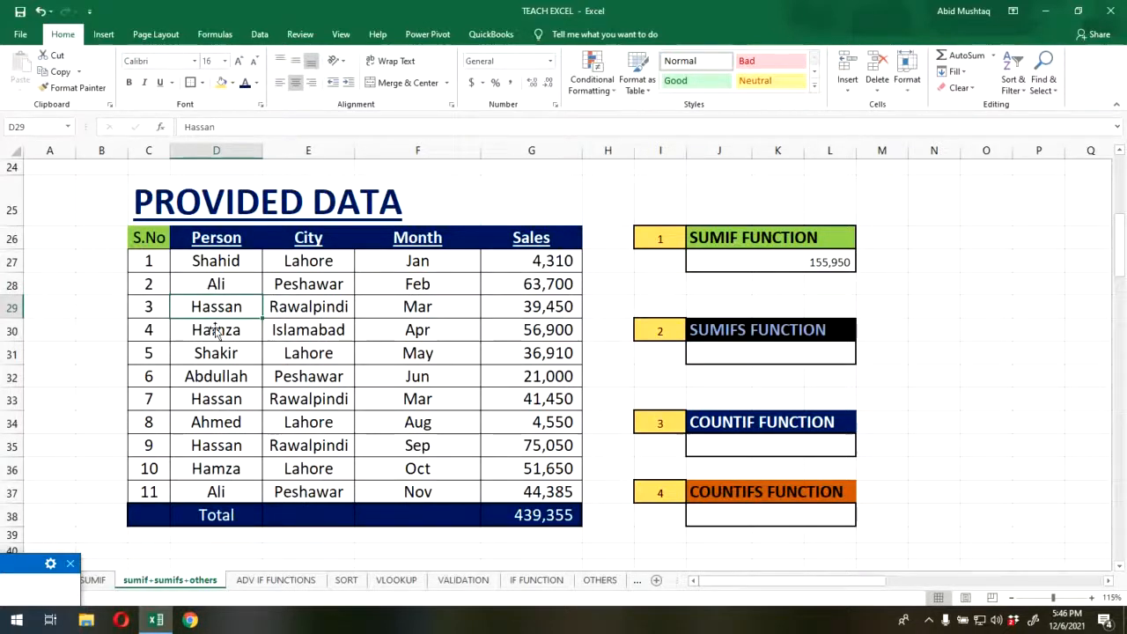
click(534, 308)
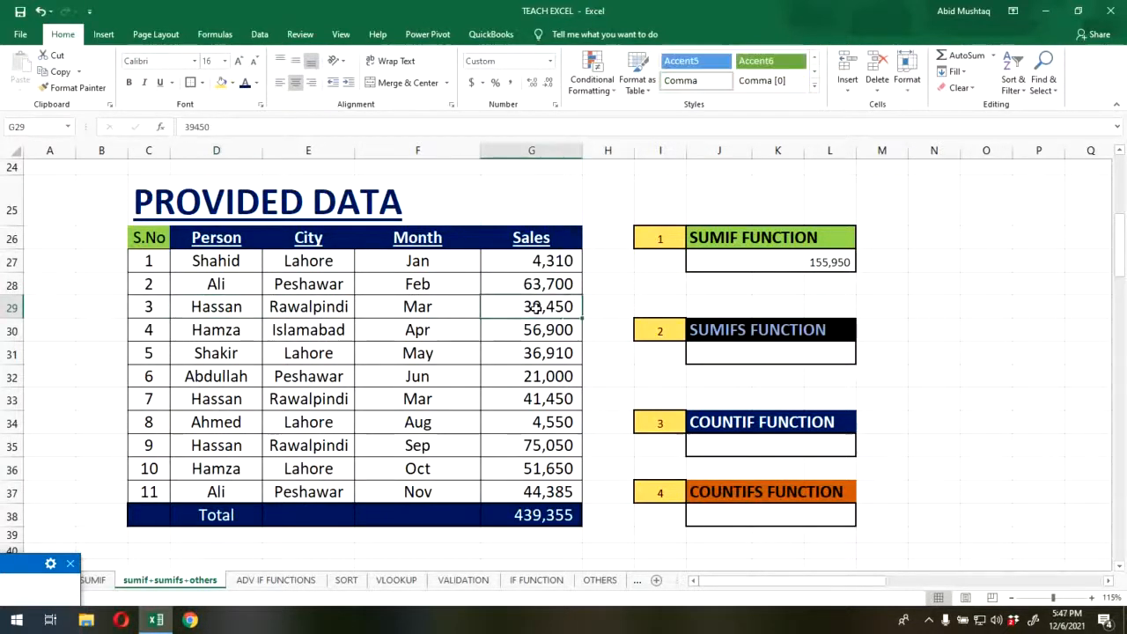
click(225, 310)
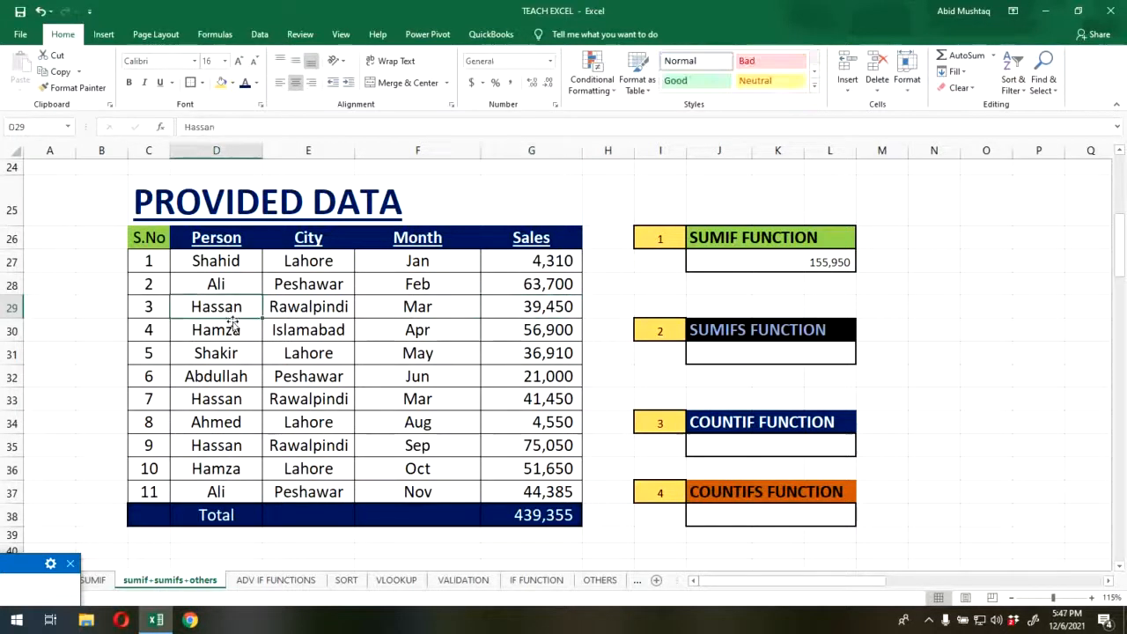
click(211, 399)
click(214, 449)
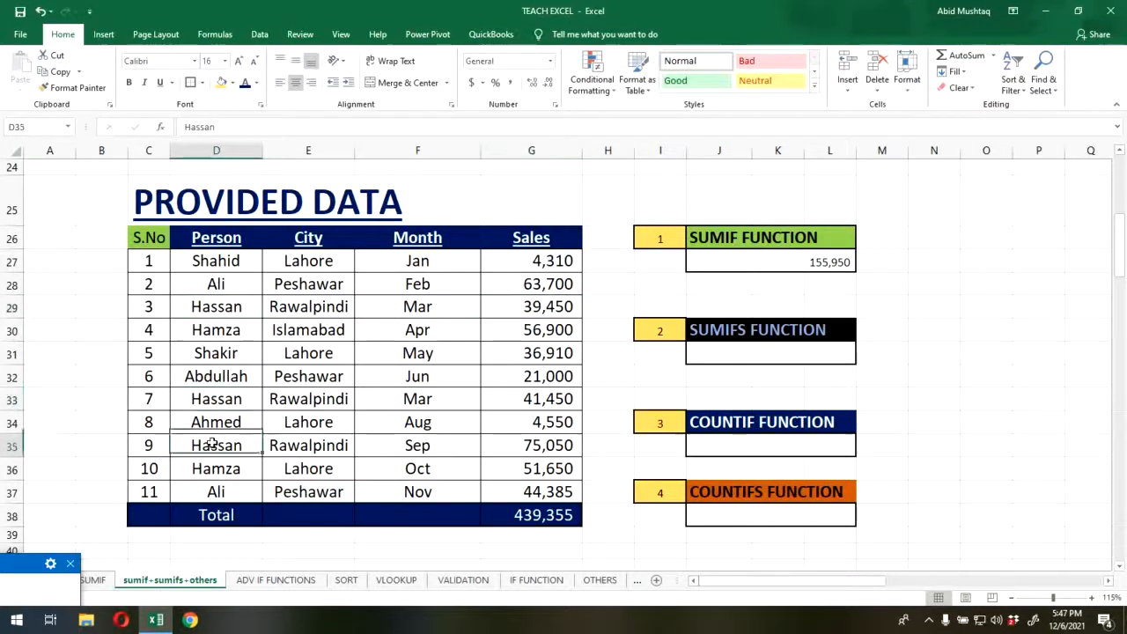
click(501, 303)
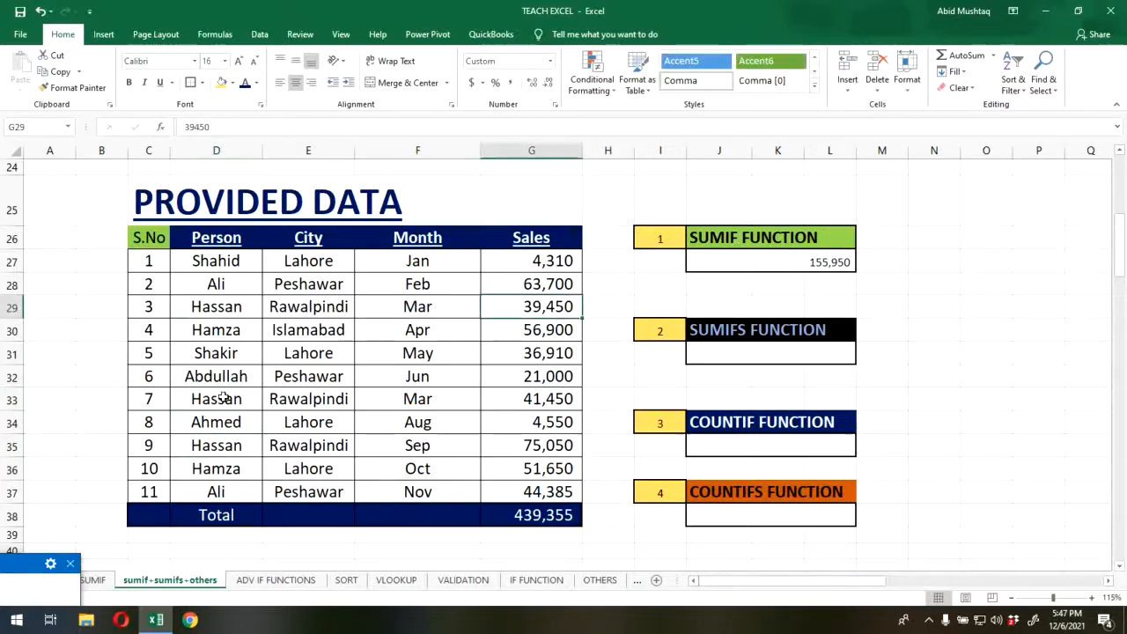
ctrl+click(542, 400)
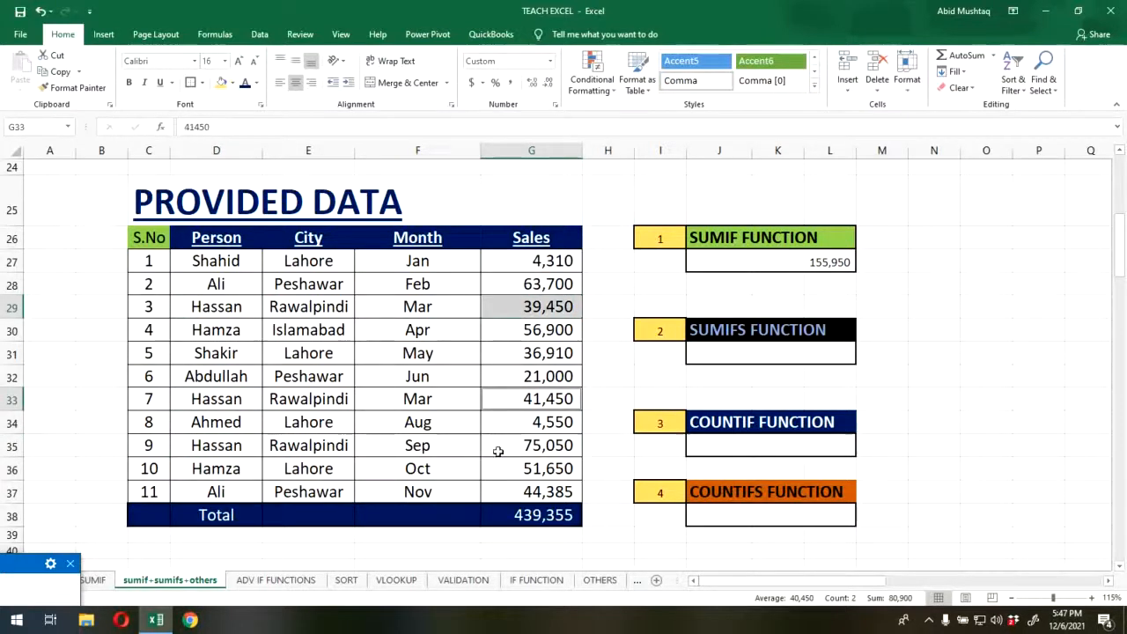
ctrl+click(539, 449)
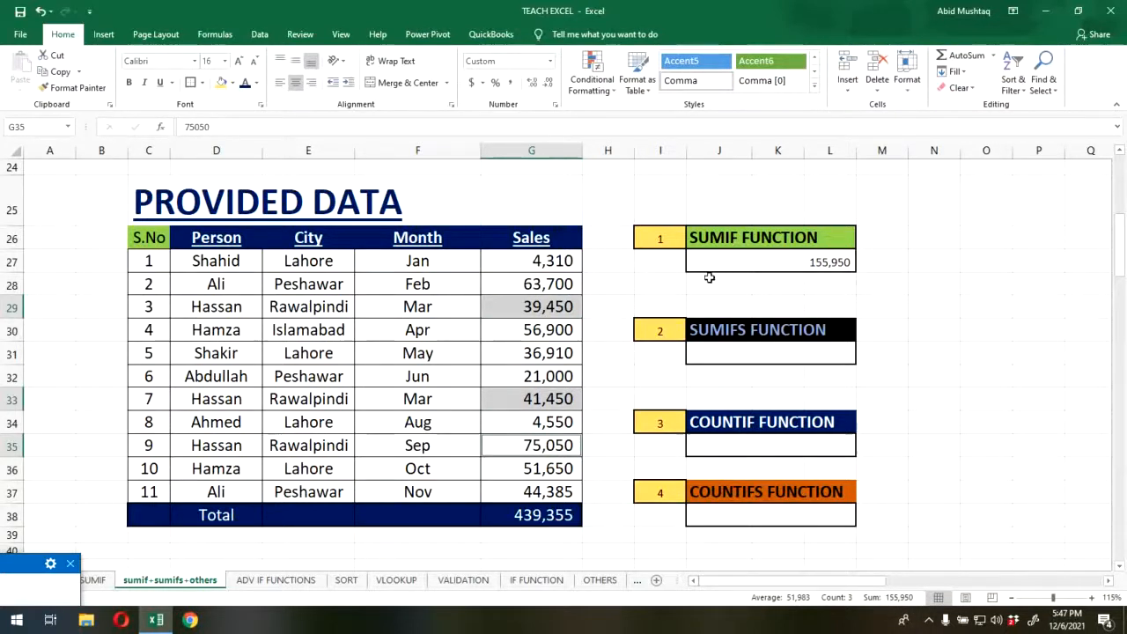
click(762, 290)
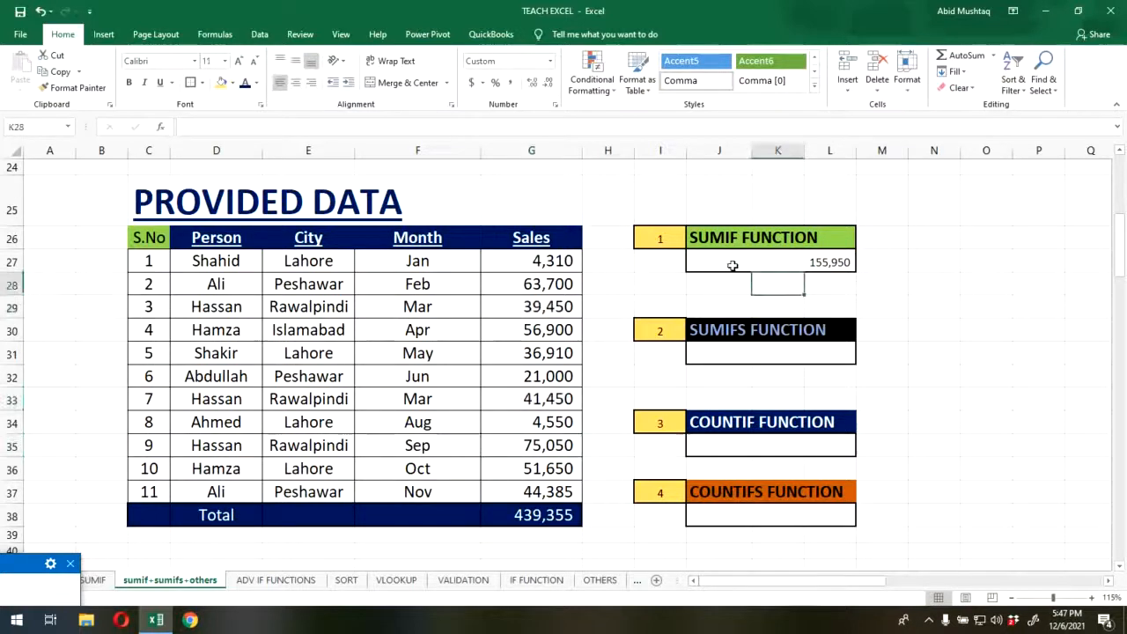
click(730, 261)
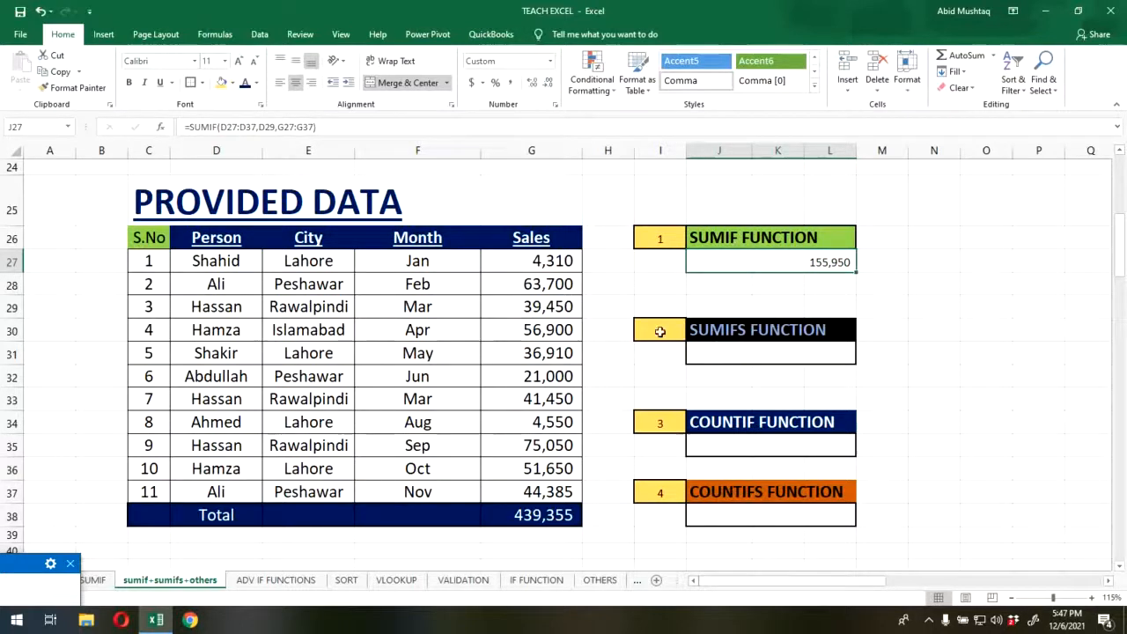
- Start a SUMIFS formula in J31 with sum range G27:G37, first criteria range D27:D37 and criterion D29
click(710, 358)
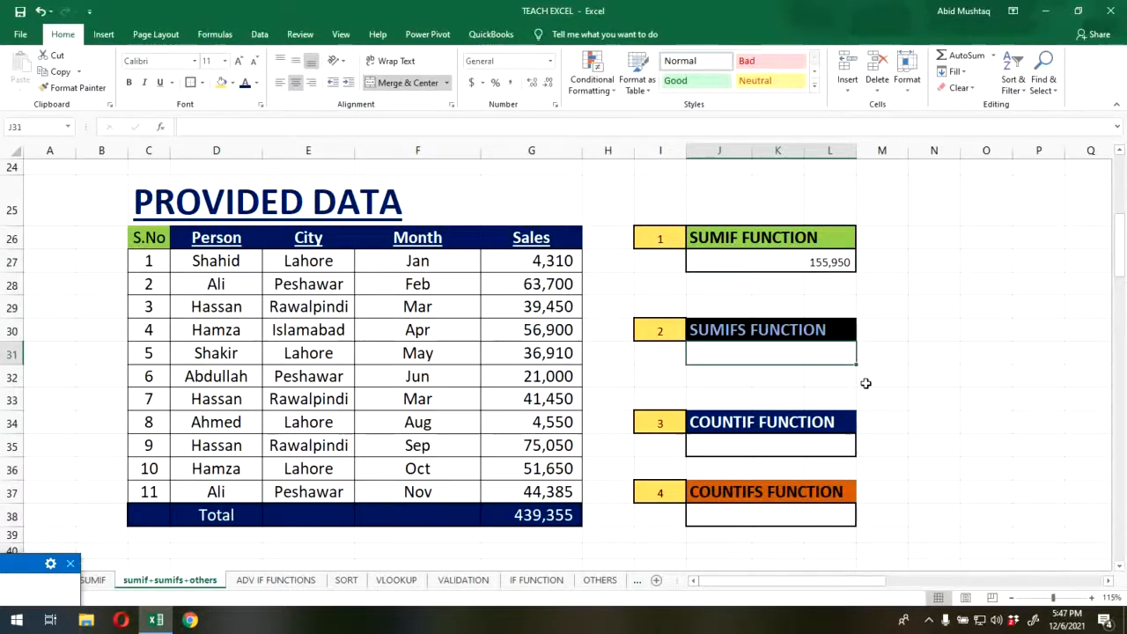
text(=)
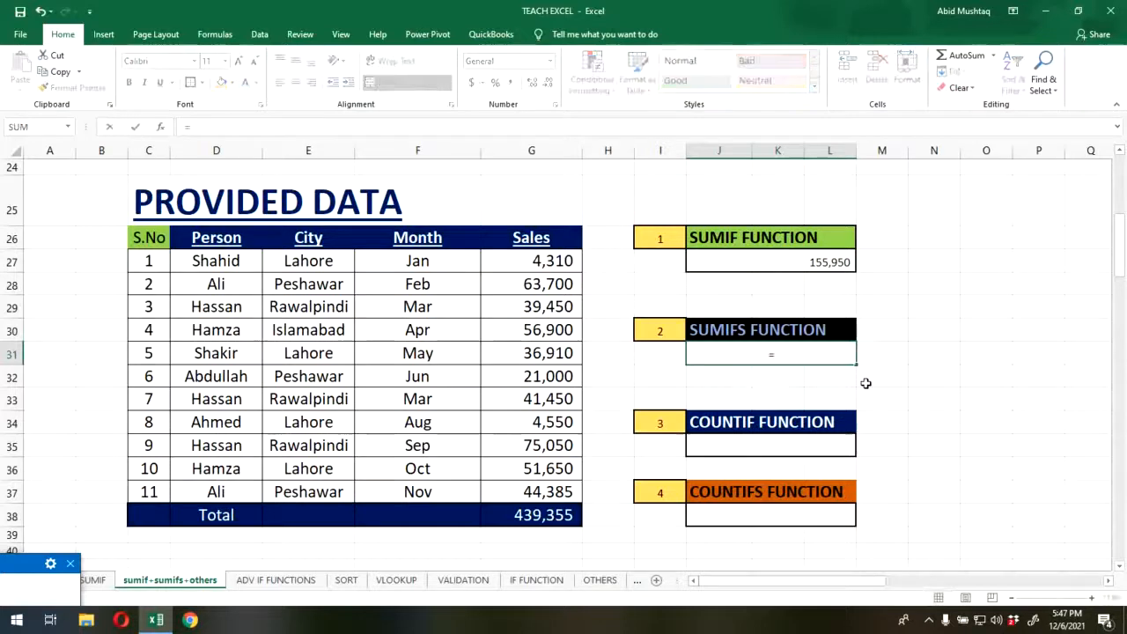
text(SUMIFS()
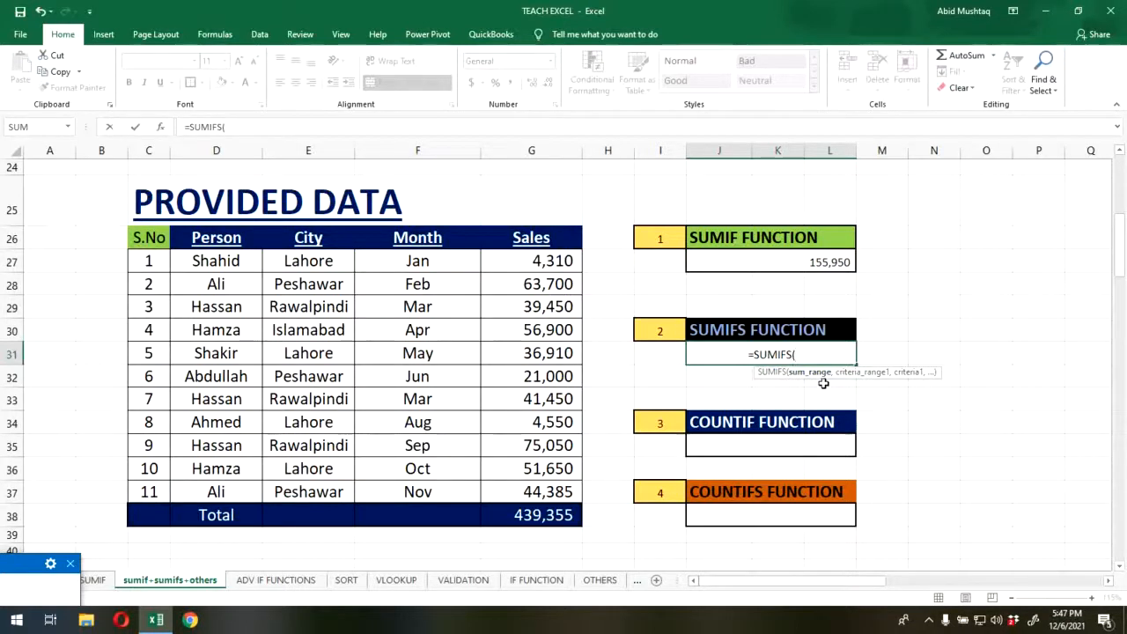
click(1094, 464)
drag(546, 261, 546, 493)
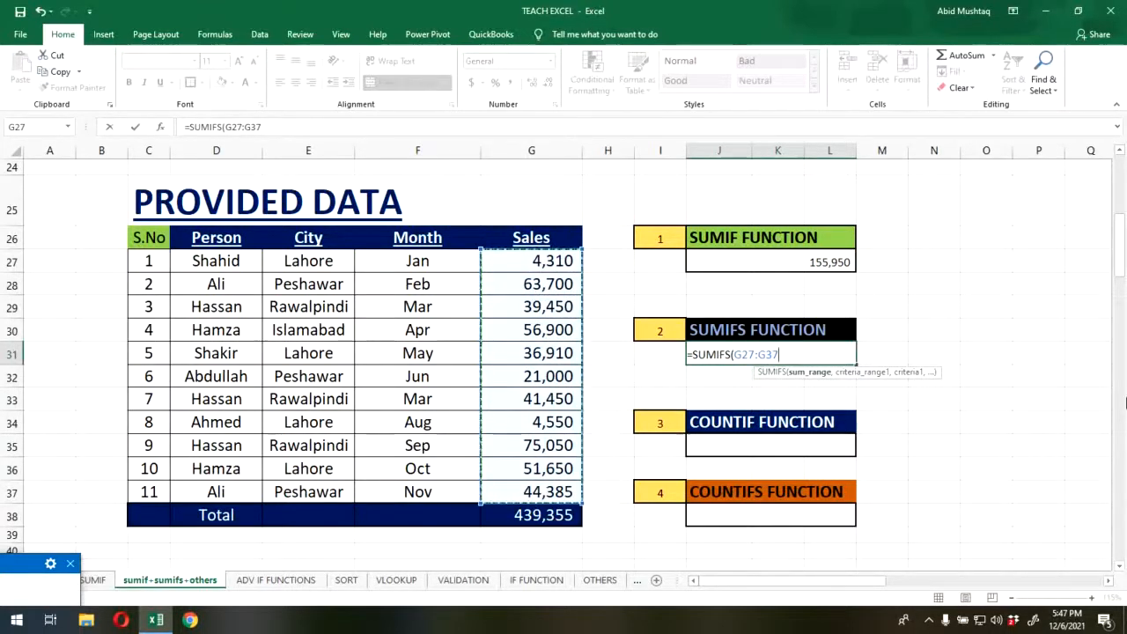
text(,)
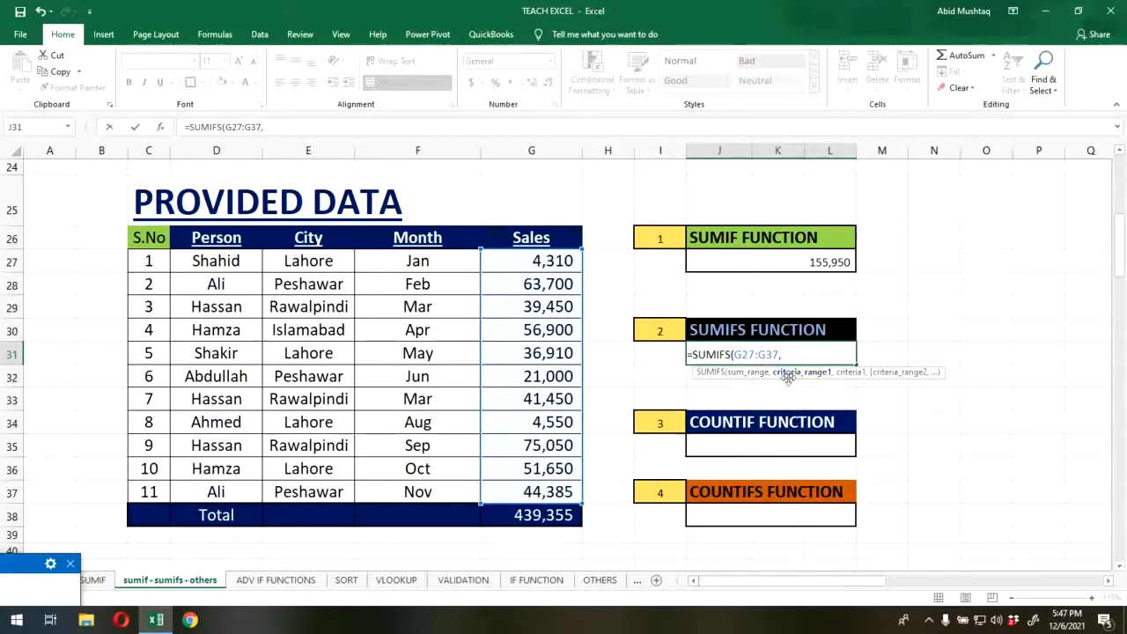
drag(220, 261, 217, 491)
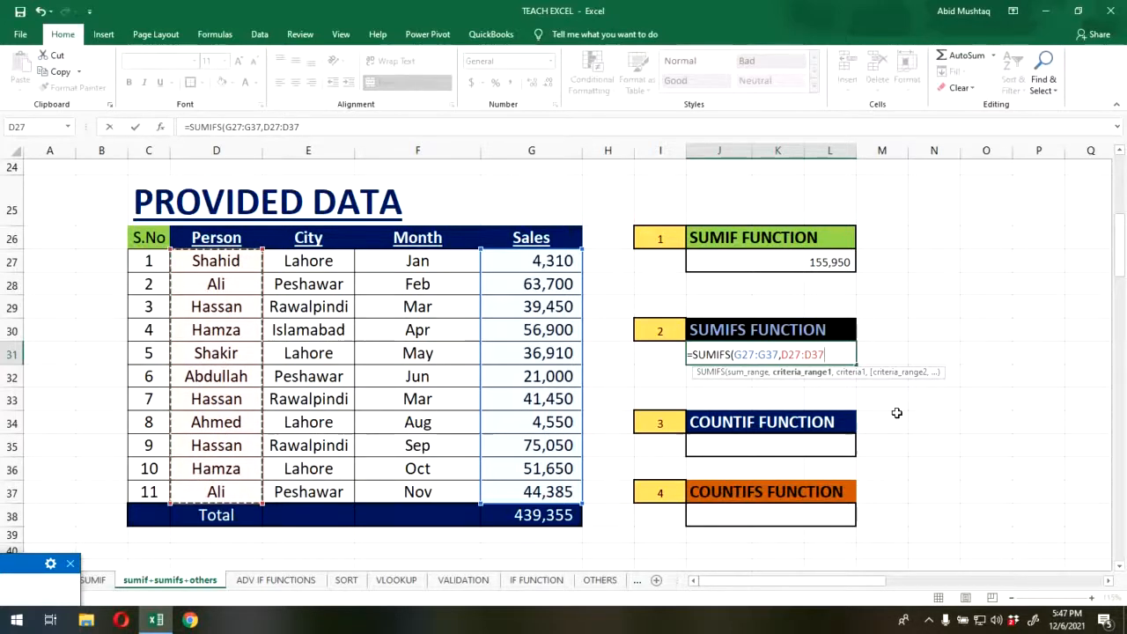
text(,)
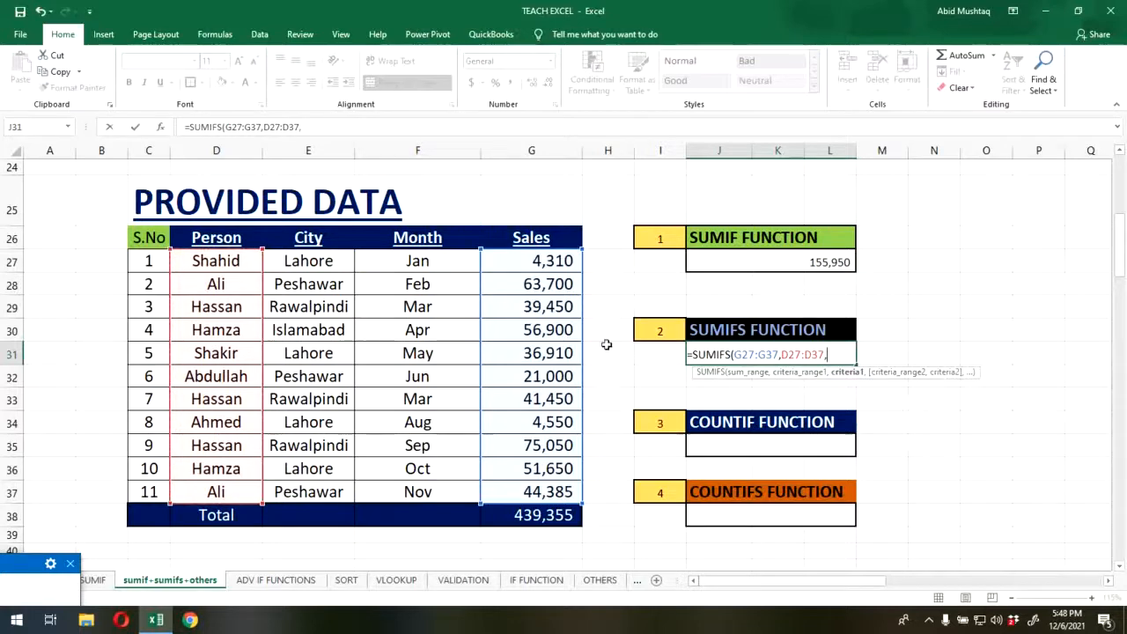
click(230, 307)
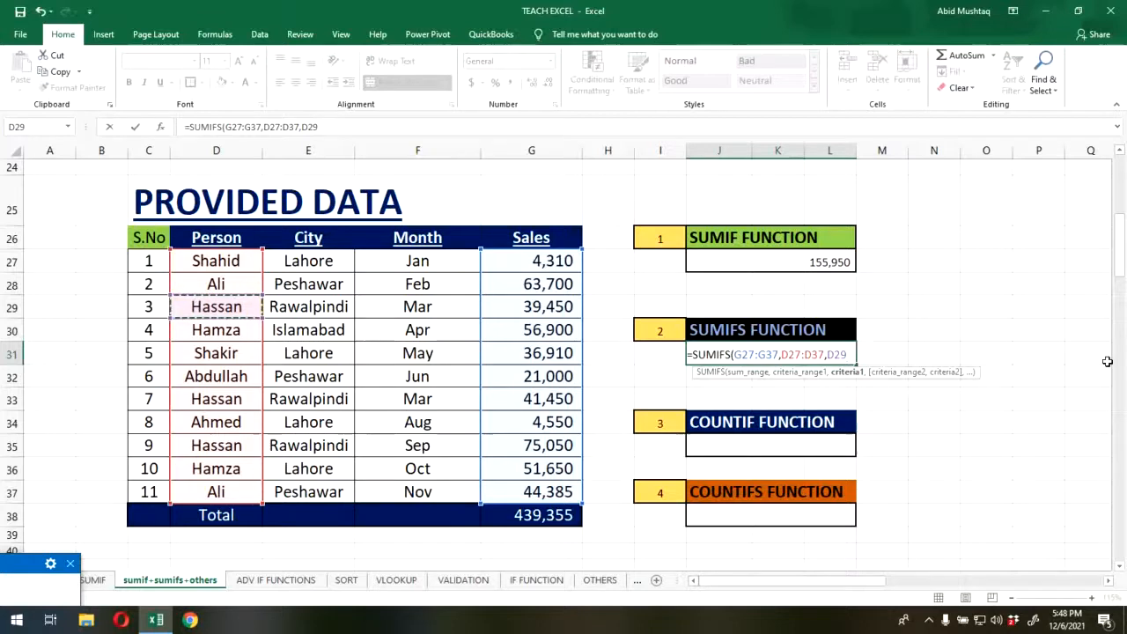
- Add the City column E27:E37 as the second criteria range in the SUMIFS formula, with E29 as its criterion
text(,)
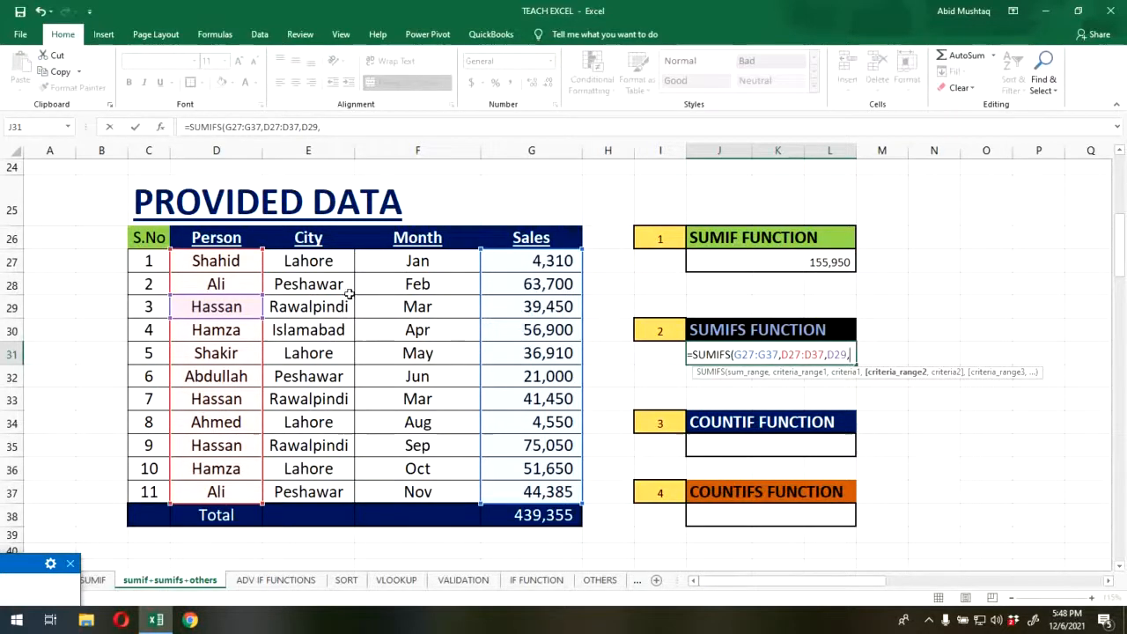
drag(339, 261, 307, 490)
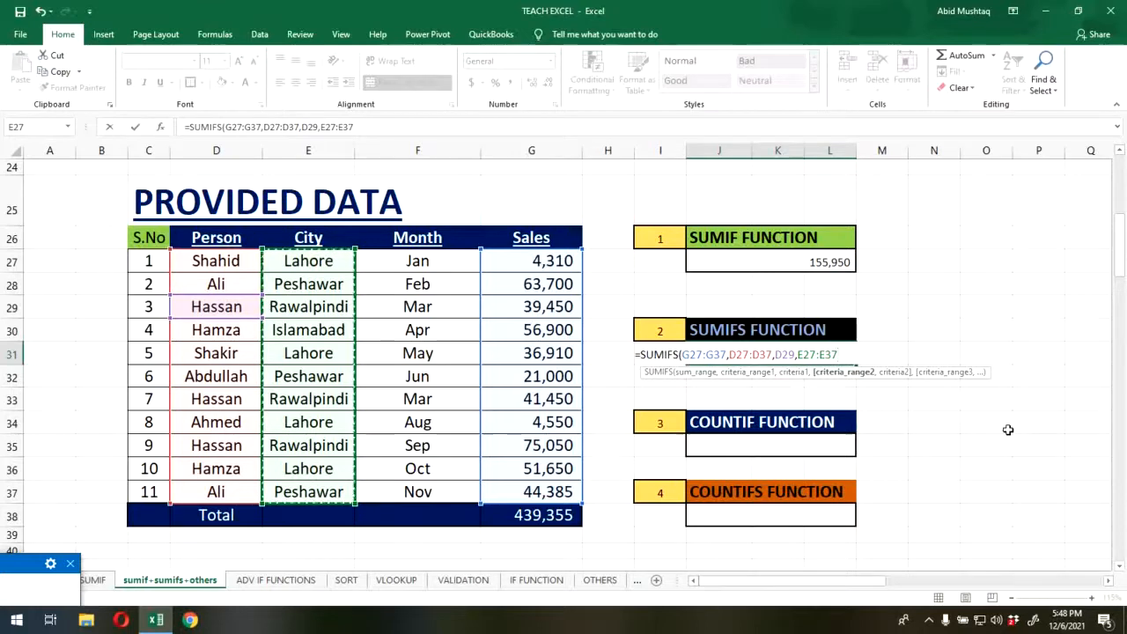
text(,)
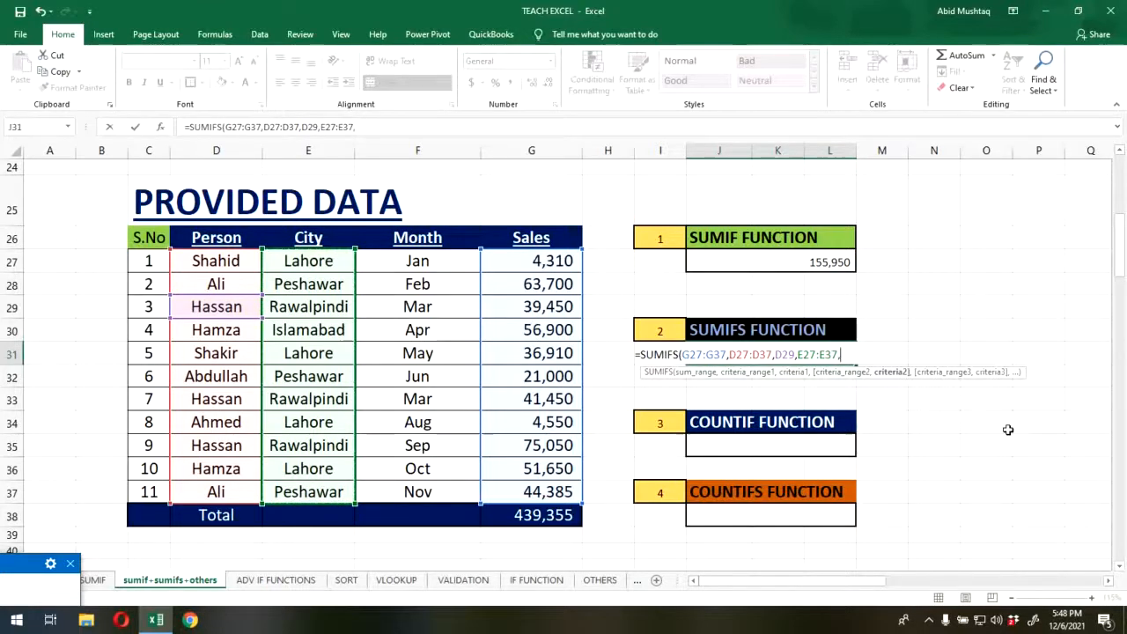
click(317, 305)
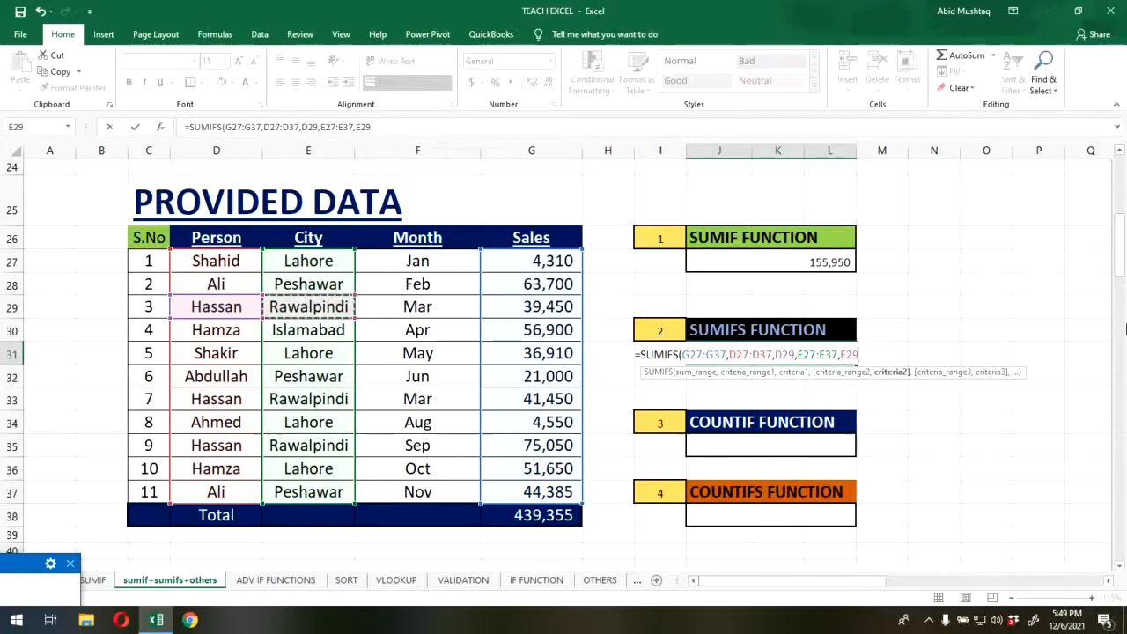
- Complete the SUMIFS formula in J31 with the Month column F27:F37 as third criteria range and F29 as its criterion
text(,)
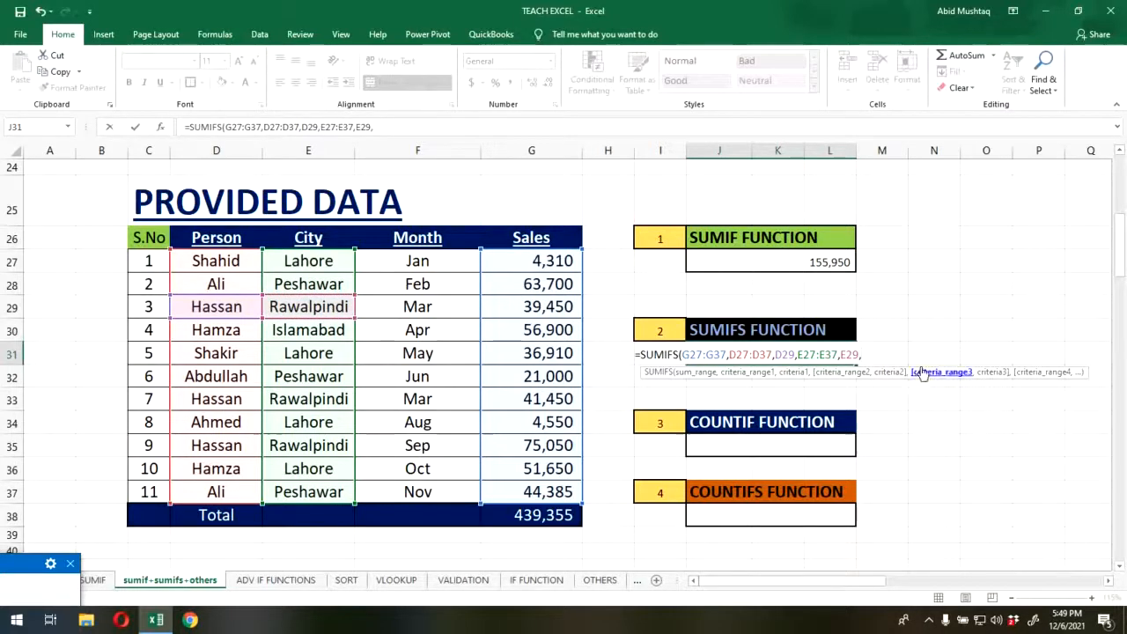
drag(394, 261, 421, 491)
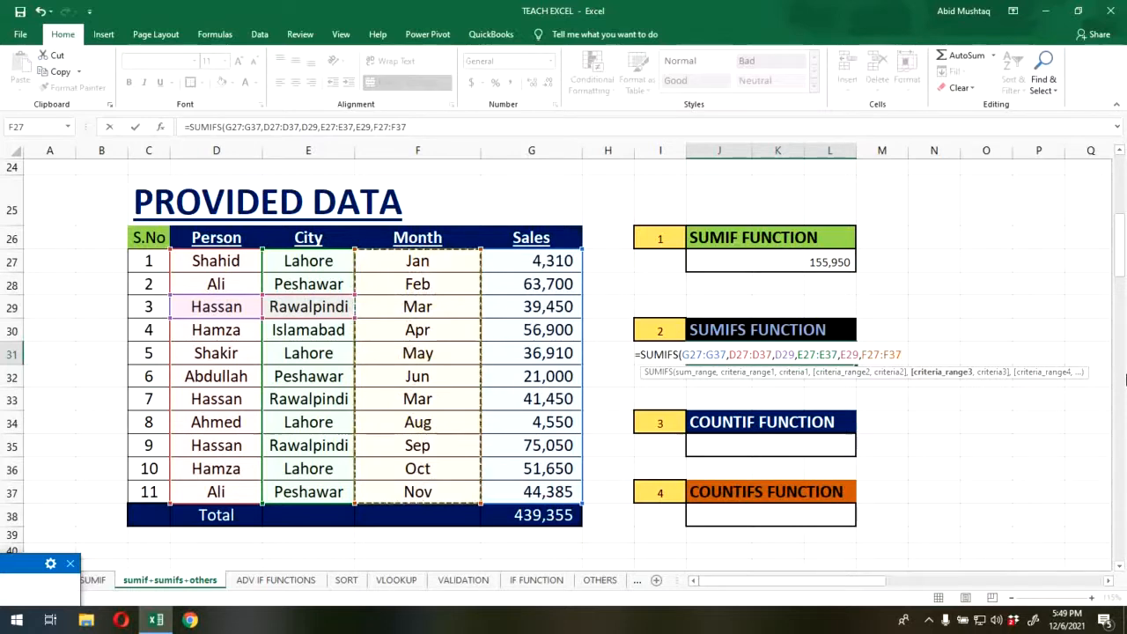
text(,)
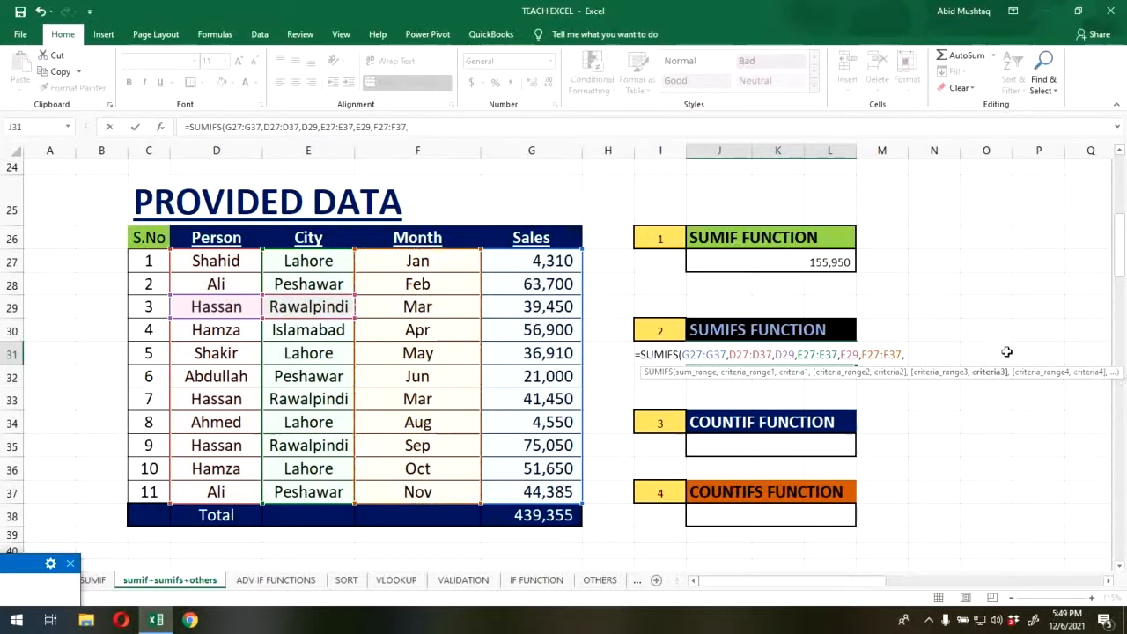
click(433, 307)
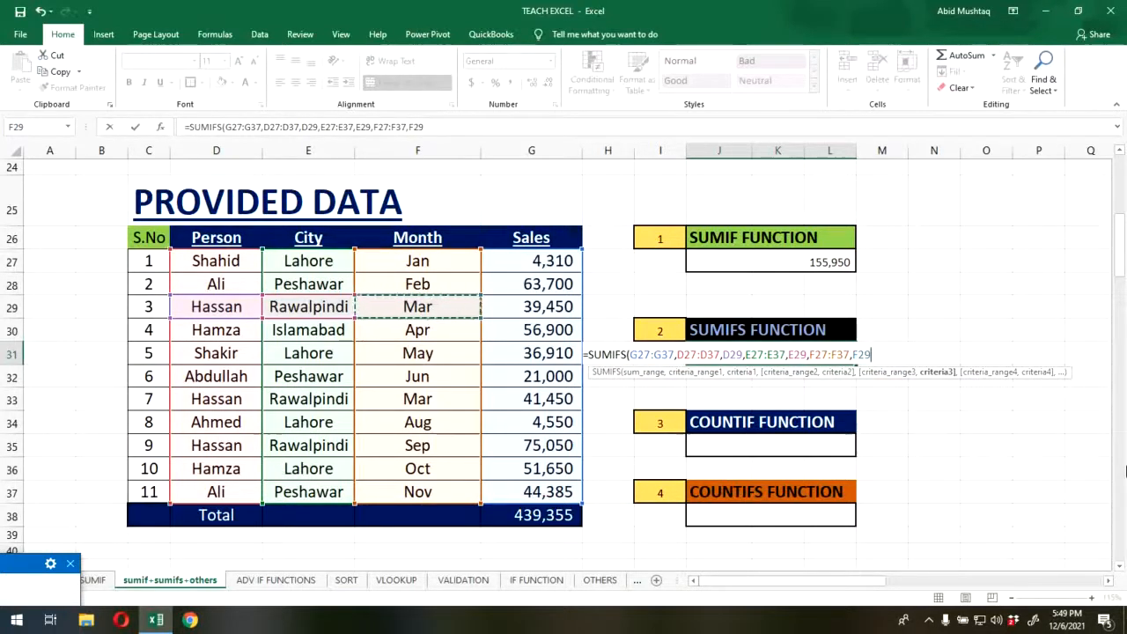
text())
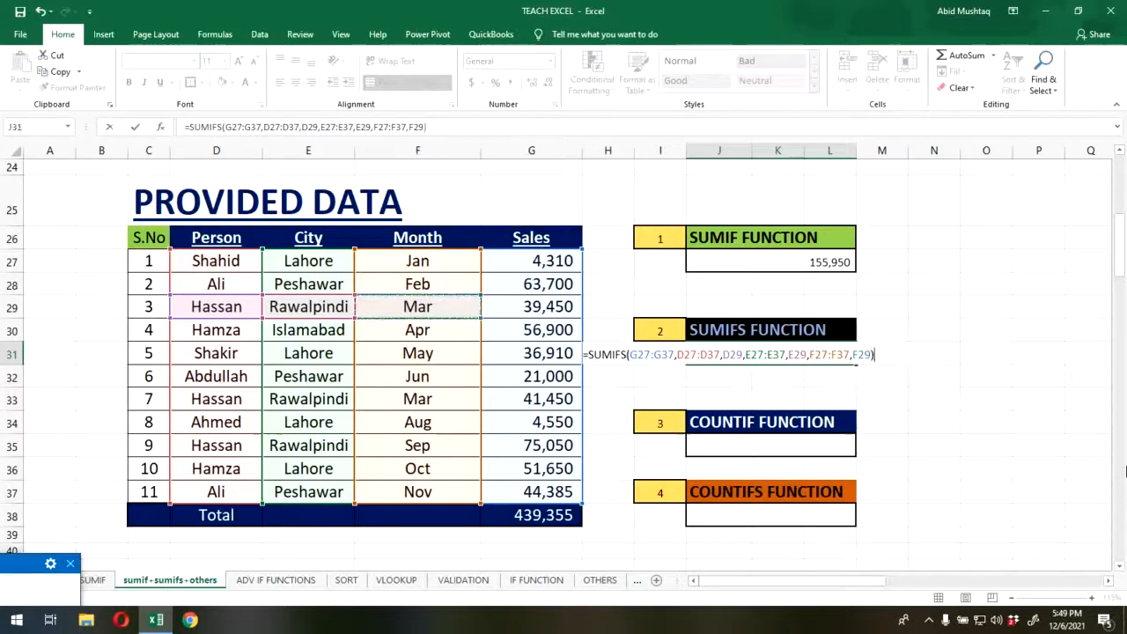
key(Return)
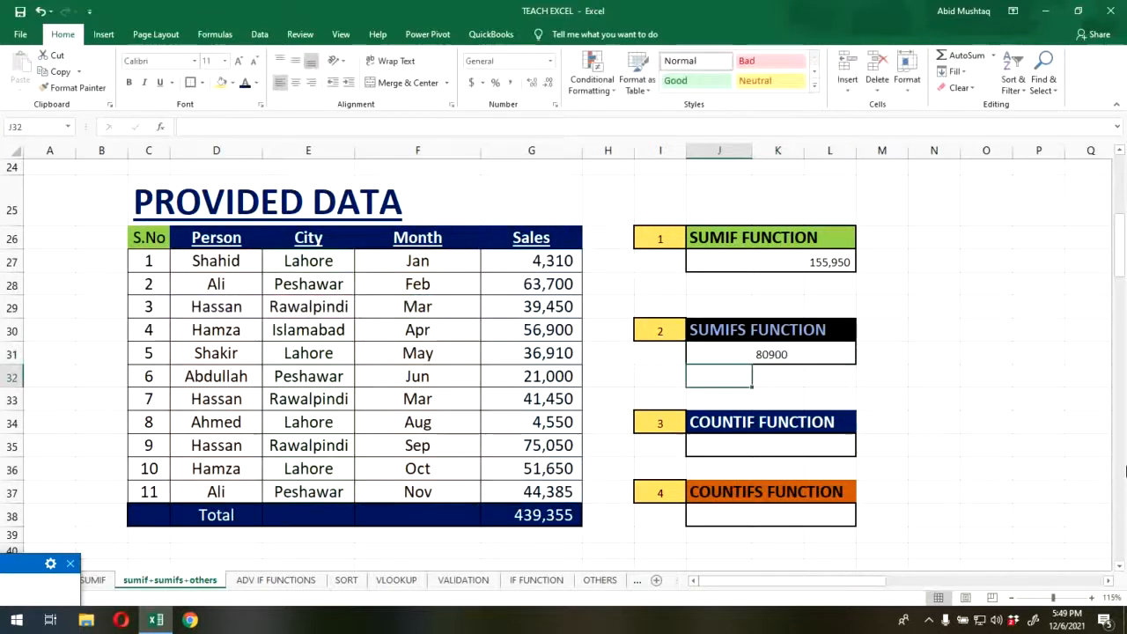
key(Up)
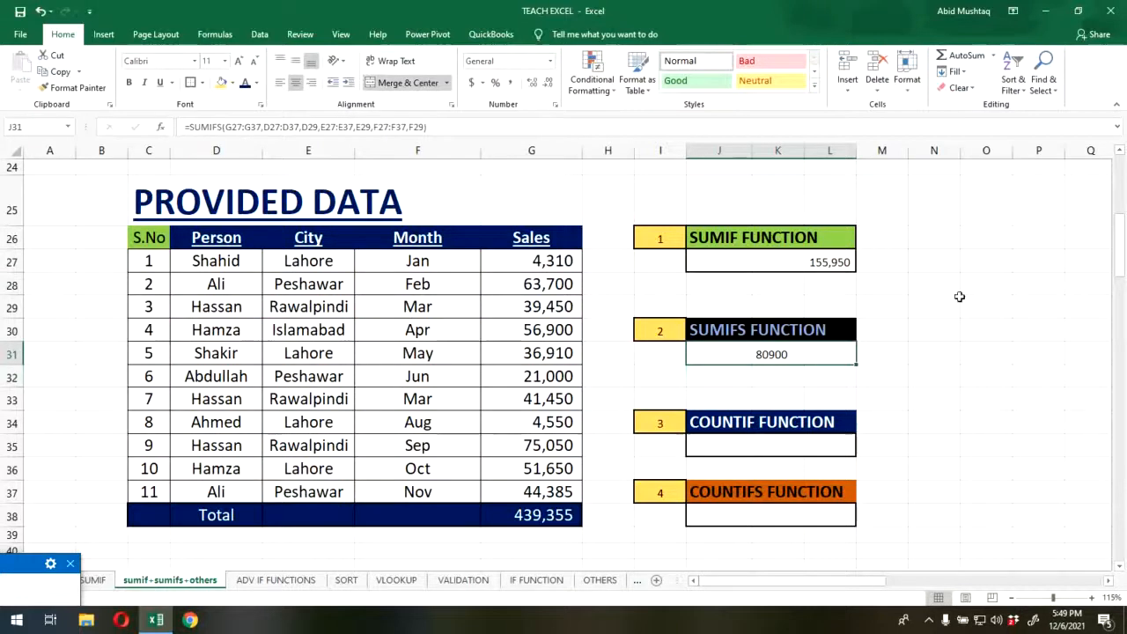
- Check the SUMIFS result against the matching person, city and month in rows 29 and 33 and the combined sales in G29 and G33
drag(205, 309, 388, 310)
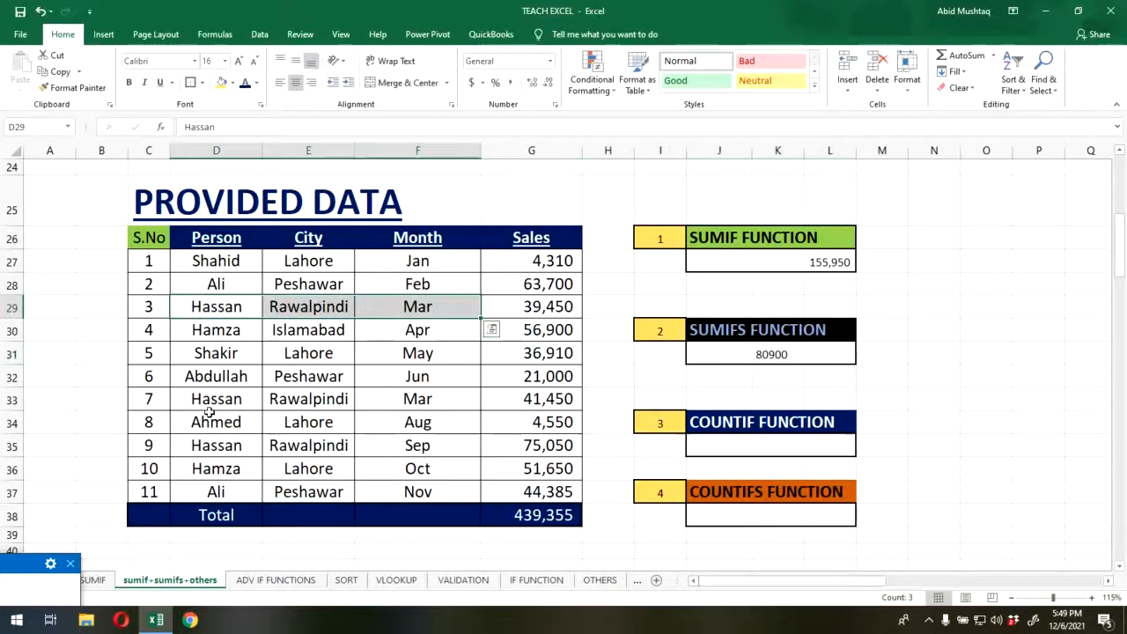
ctrl+drag(225, 398, 413, 401)
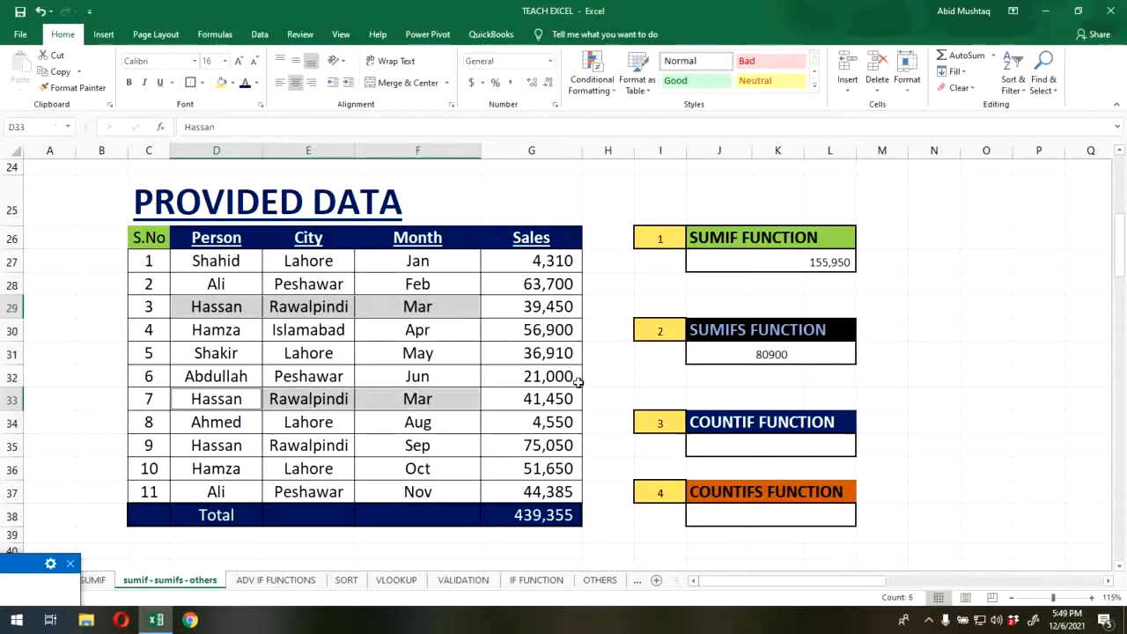
click(546, 306)
ctrl+click(546, 400)
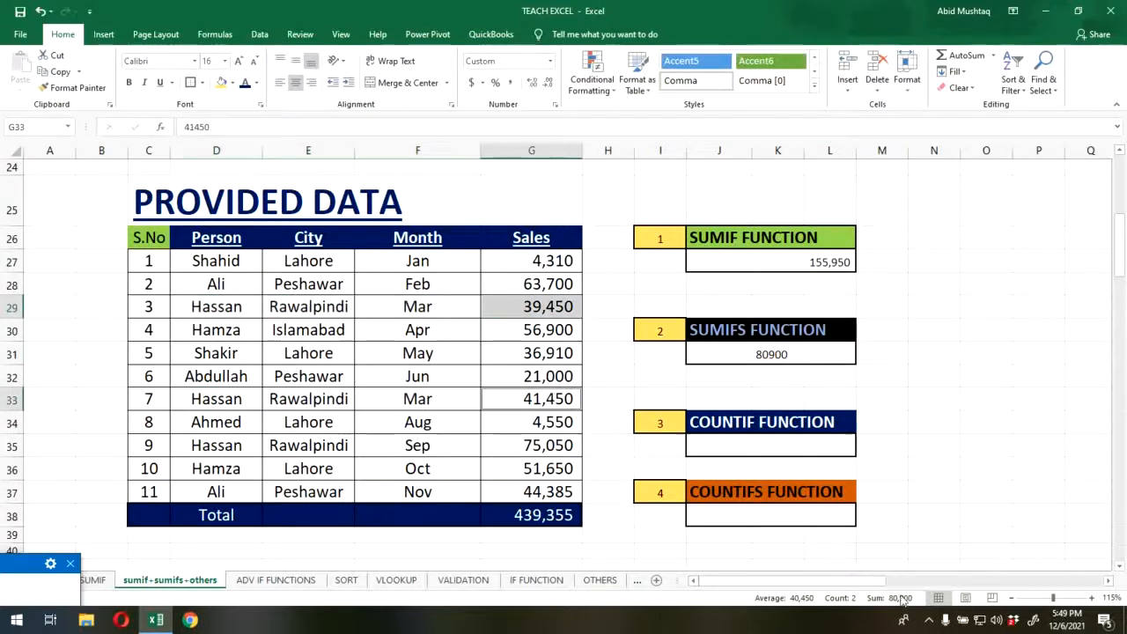
- Format the SUMIFS result in J31 with the comma number style and no decimal places
click(757, 354)
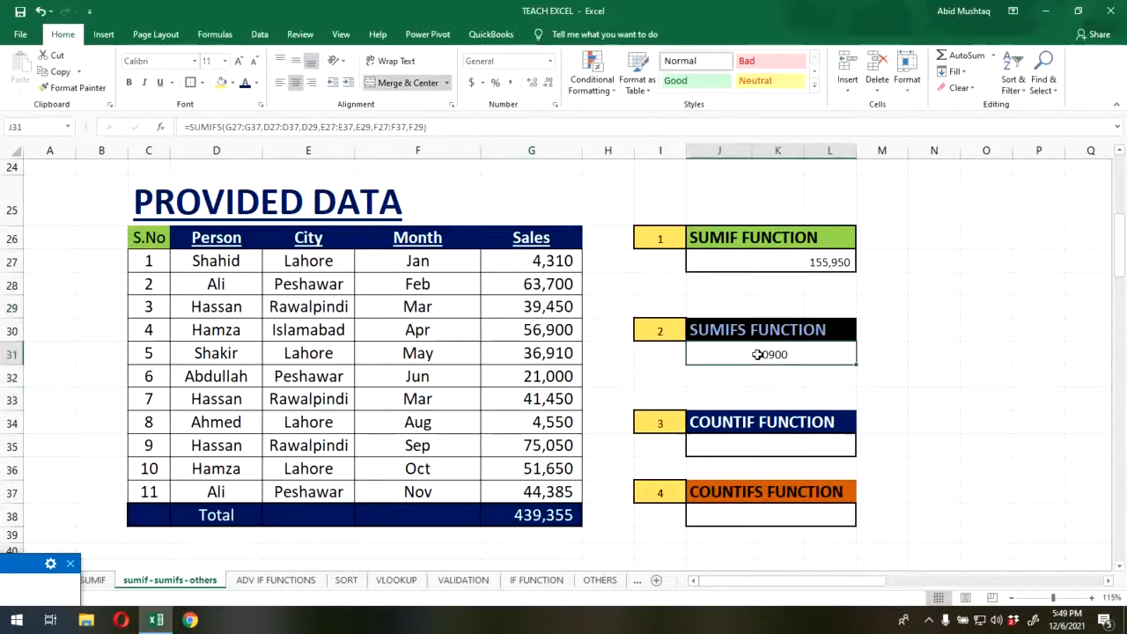
click(510, 82)
click(547, 84)
click(547, 83)
click(882, 376)
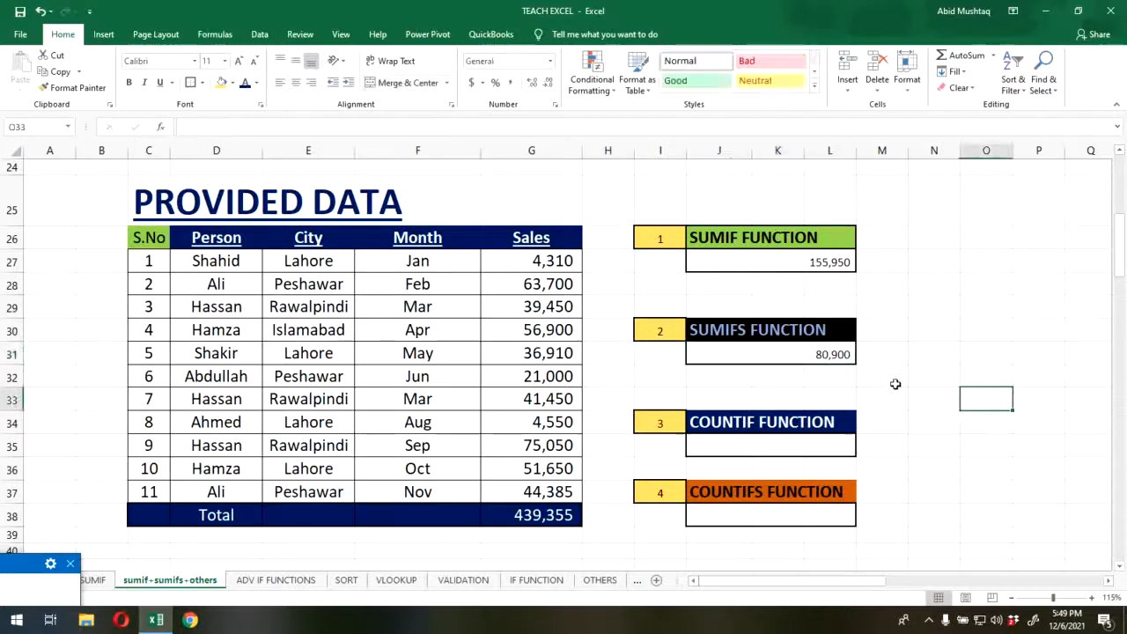
- Review the ranges and criteria that the SUMIFS formula in J31 refers to, leaving the formula as it is
click(783, 348)
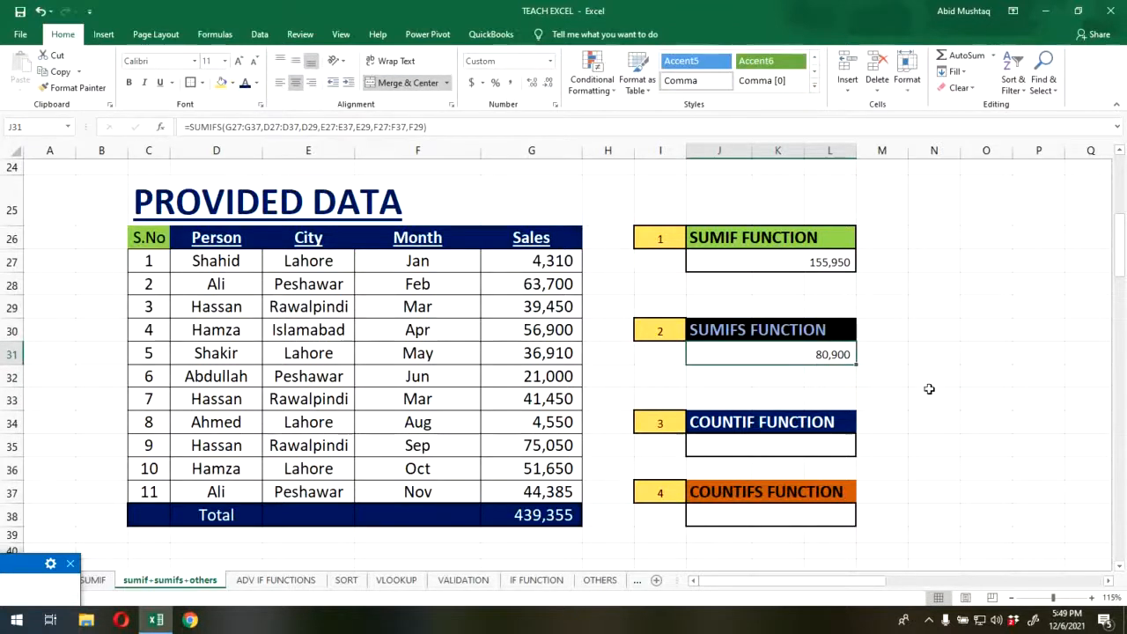
key(F2)
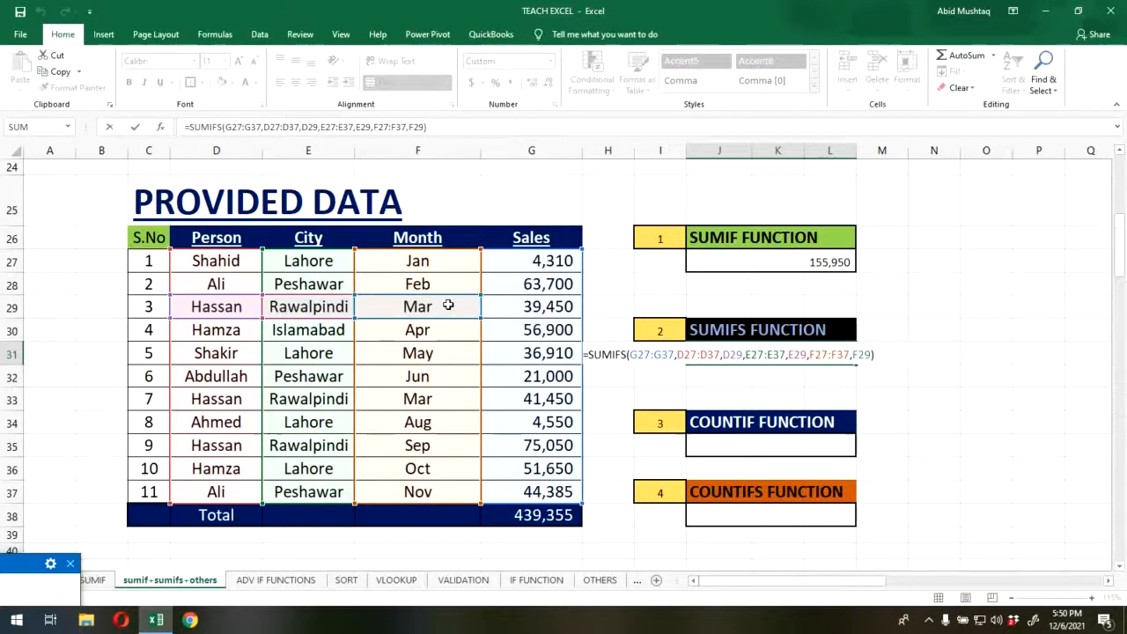
key(Return)
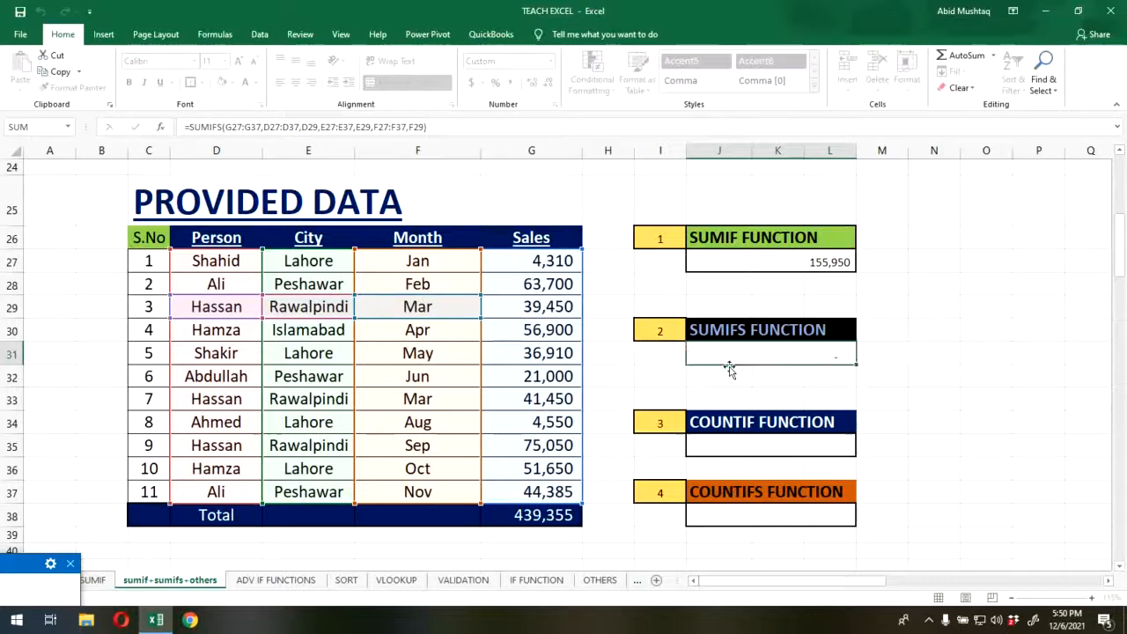
click(762, 359)
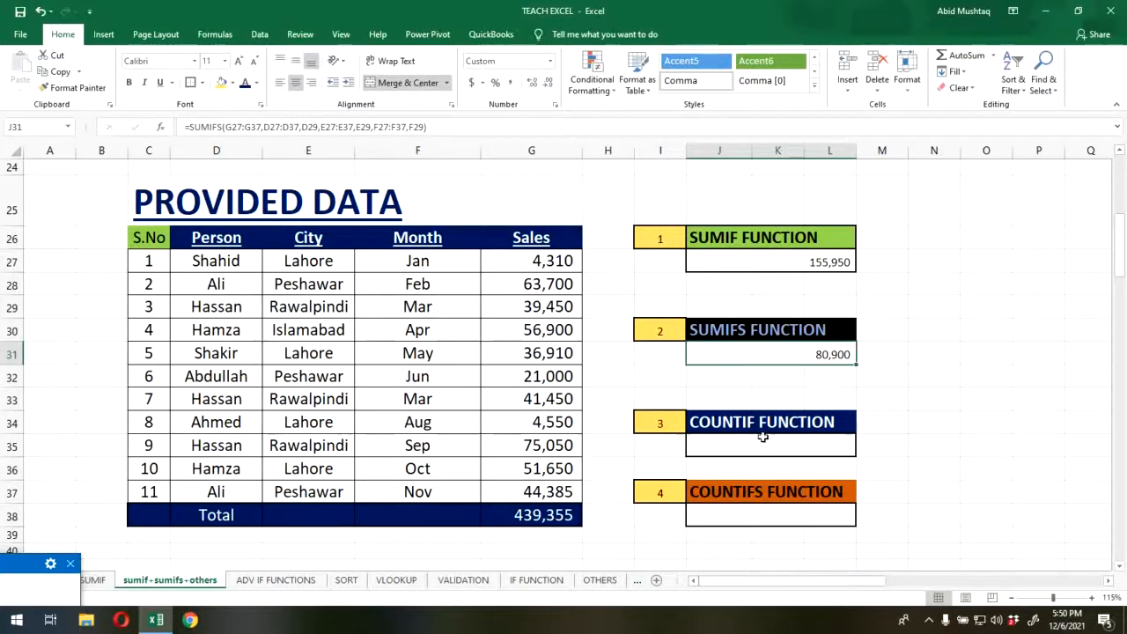
- Examine the Person column for names that occur more than once, as candidates for the COUNTIF in J35
click(721, 449)
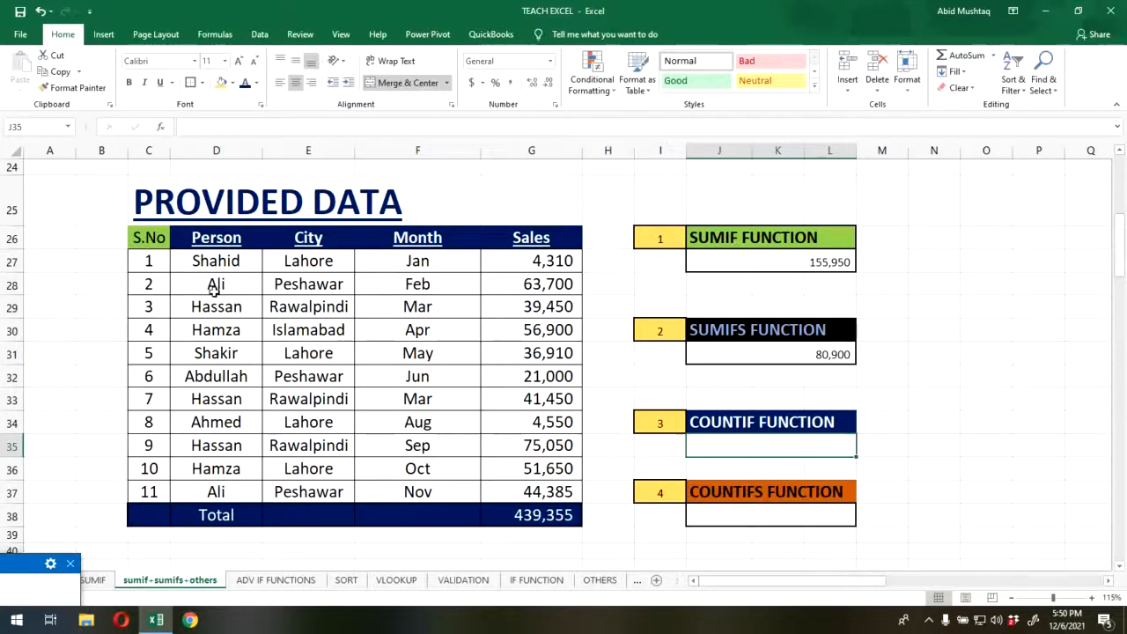
click(207, 328)
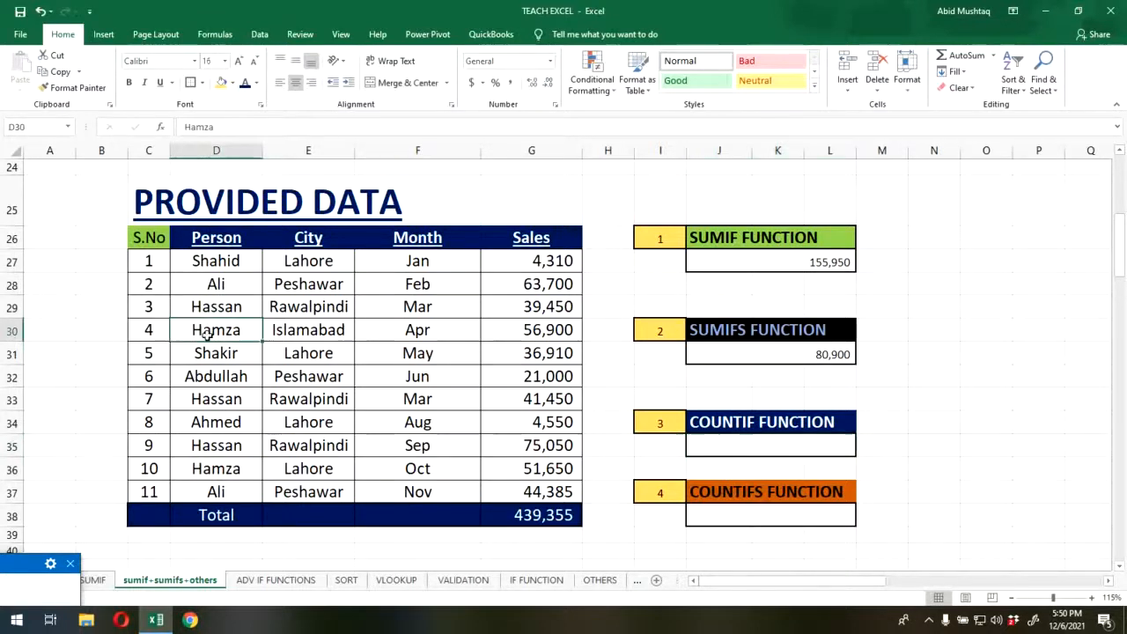
click(205, 469)
click(243, 280)
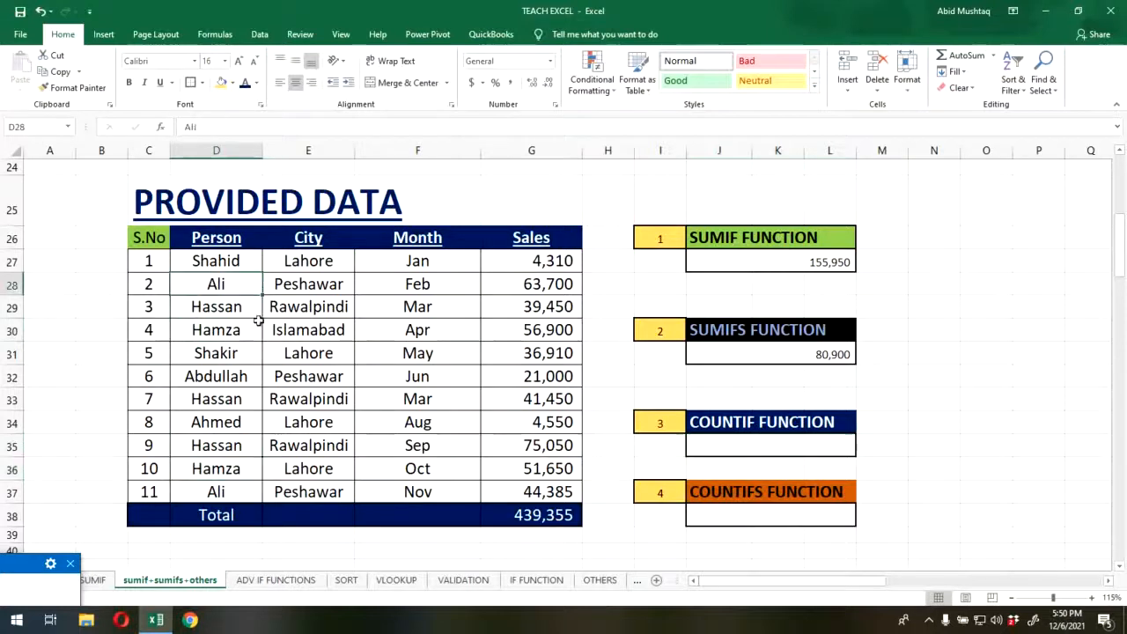
click(221, 487)
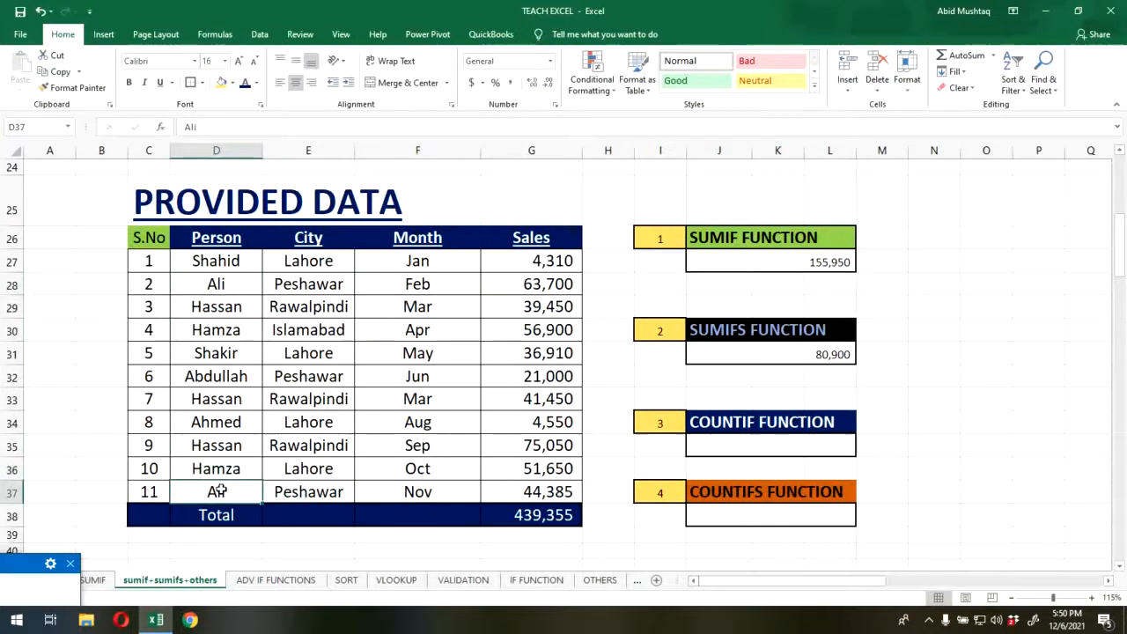
click(230, 309)
click(234, 401)
click(244, 450)
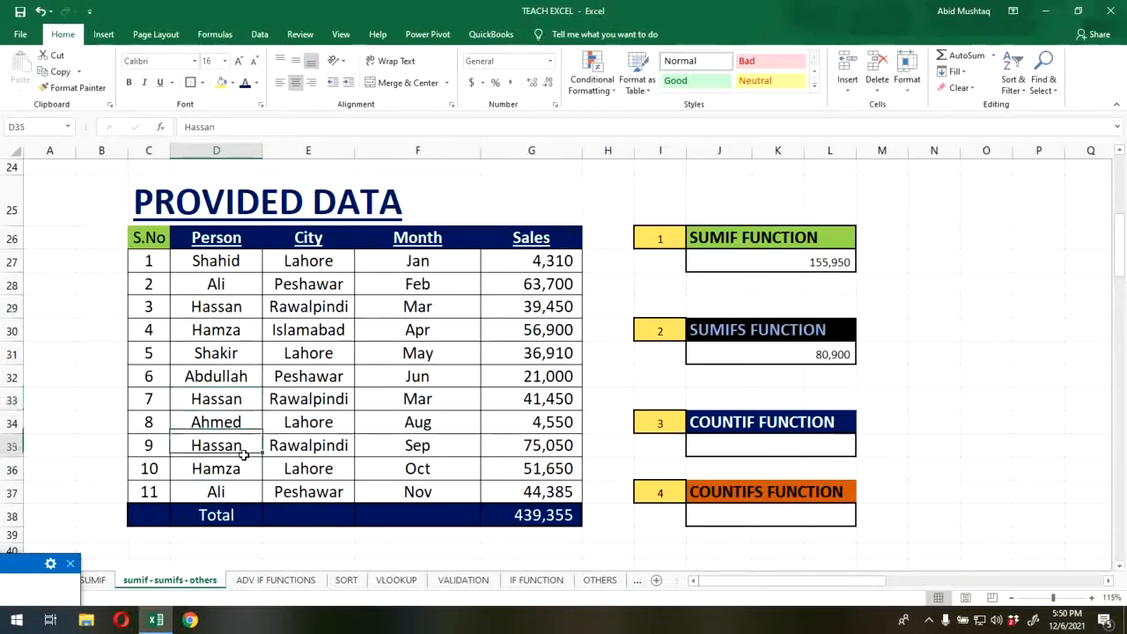
click(227, 268)
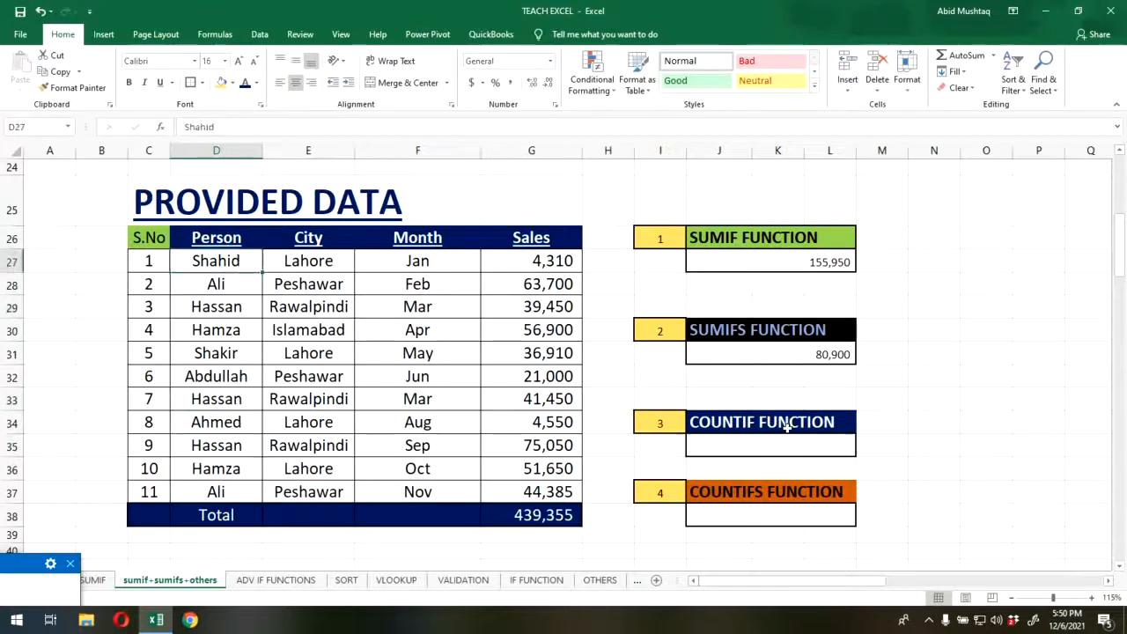
- Enter a COUNTIF formula in J35 with range D27:D37 and the person's name from D29 as a quoted, all-capitals text criterion
click(700, 445)
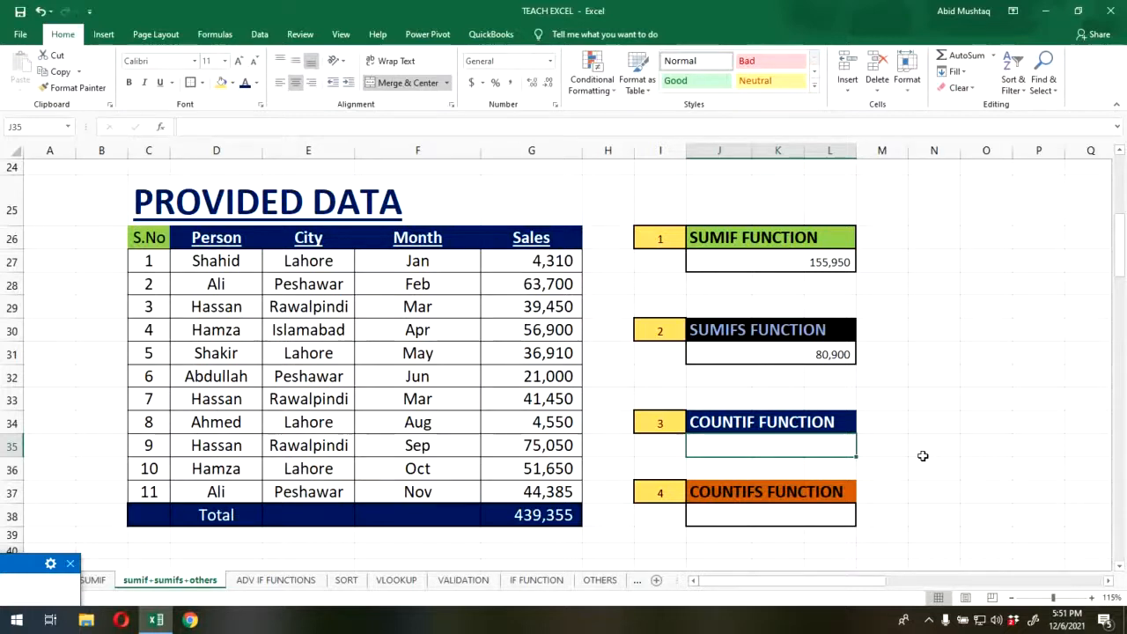
text(=COUN)
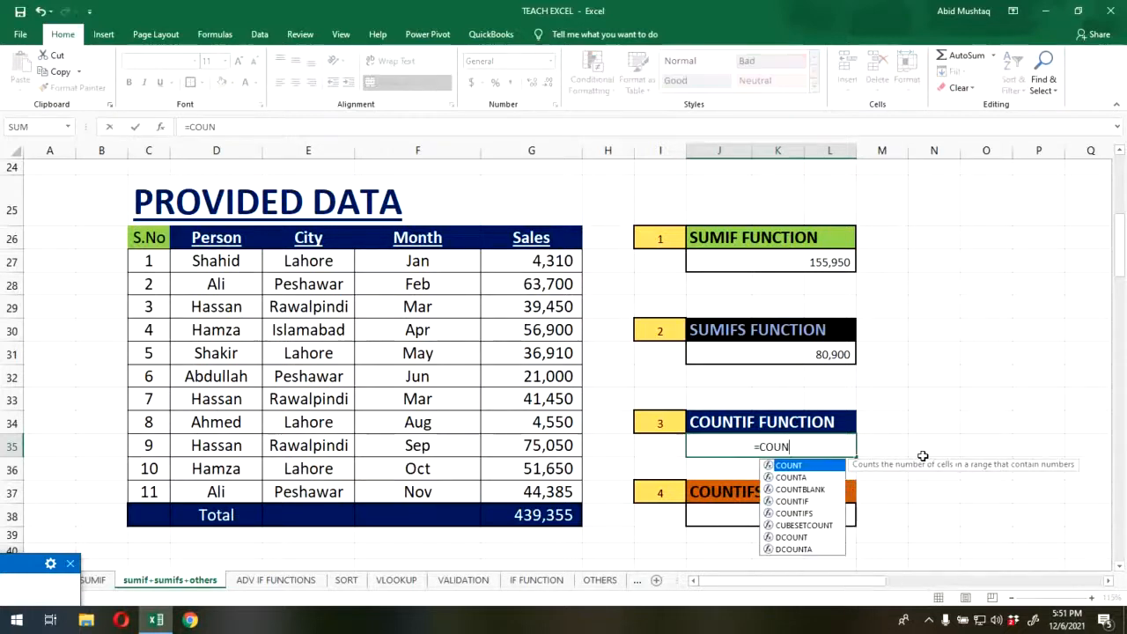
text(TIF()
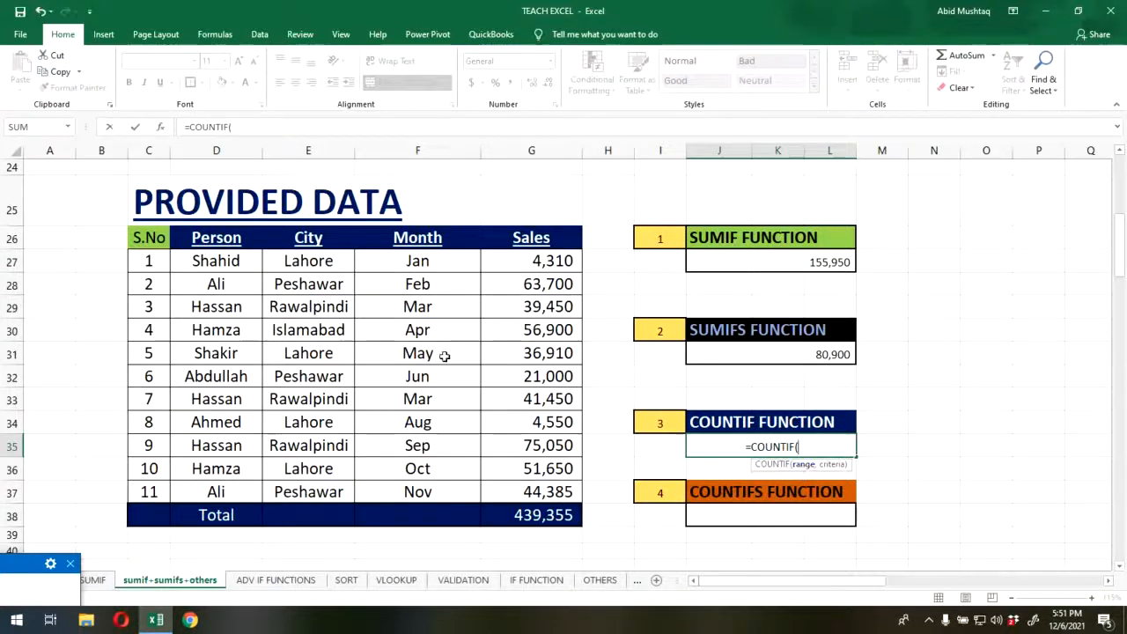
drag(244, 262, 222, 490)
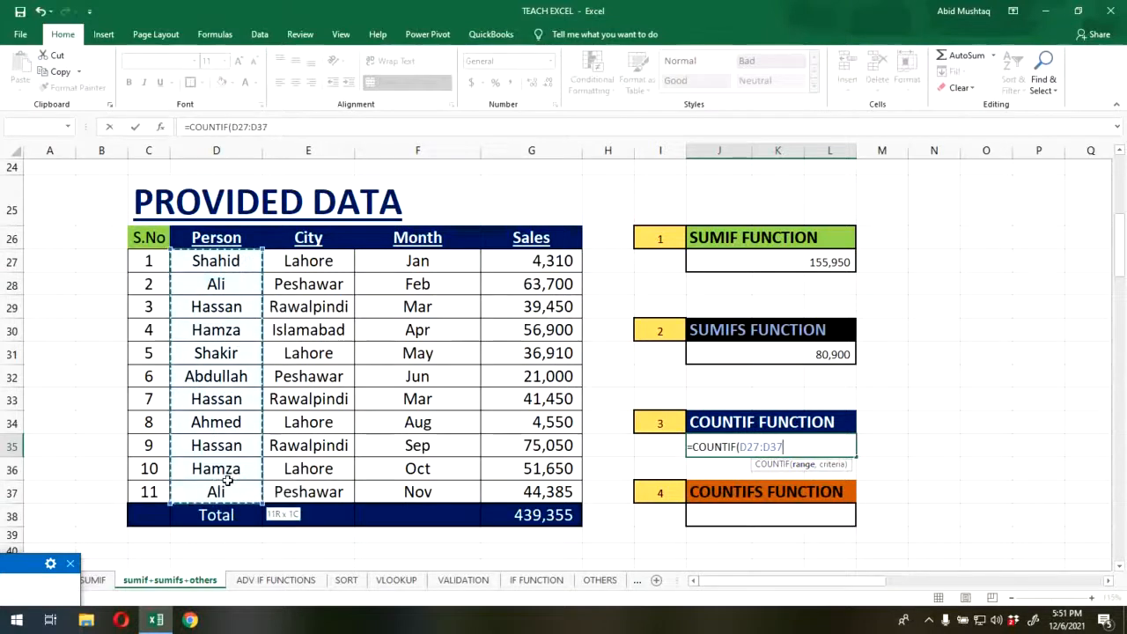
text(,)
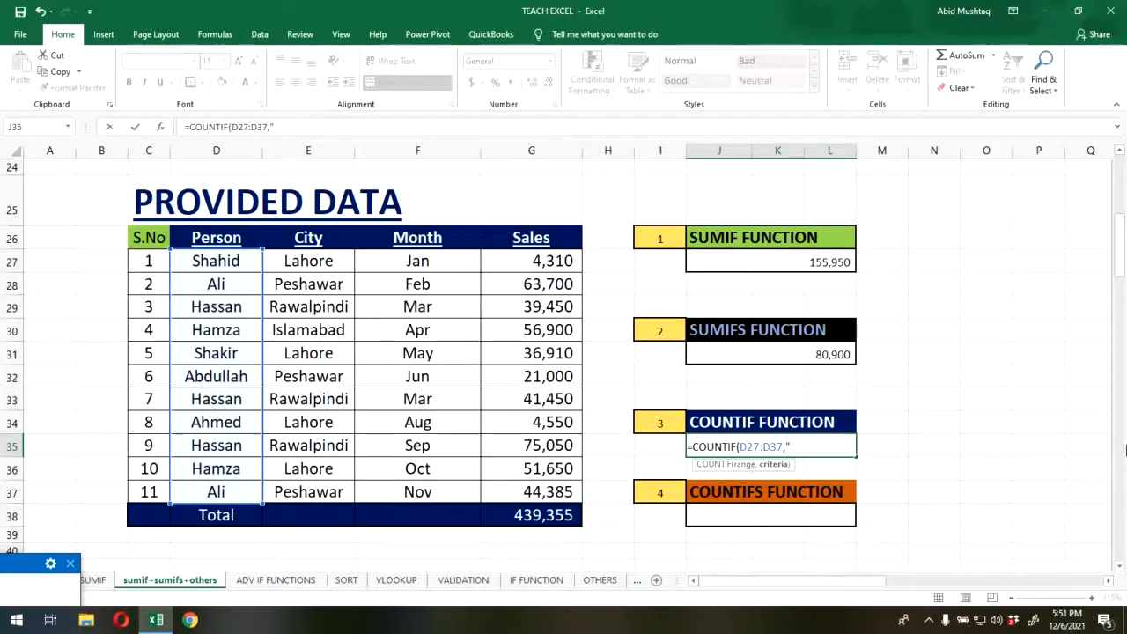
text(SSAN)
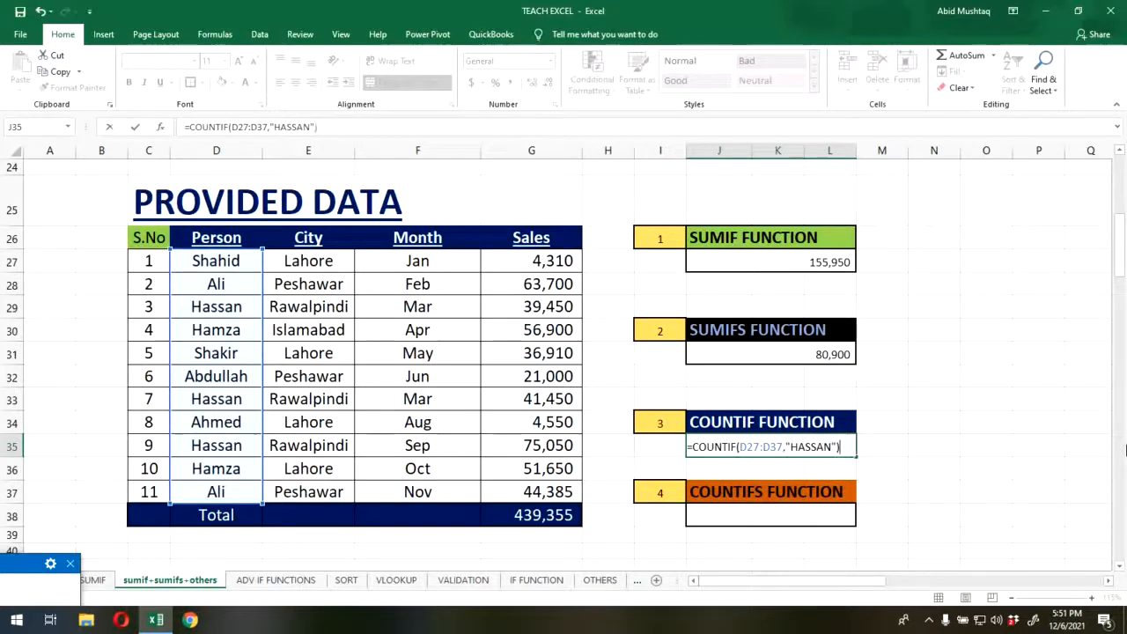
key(Return)
key(Up)
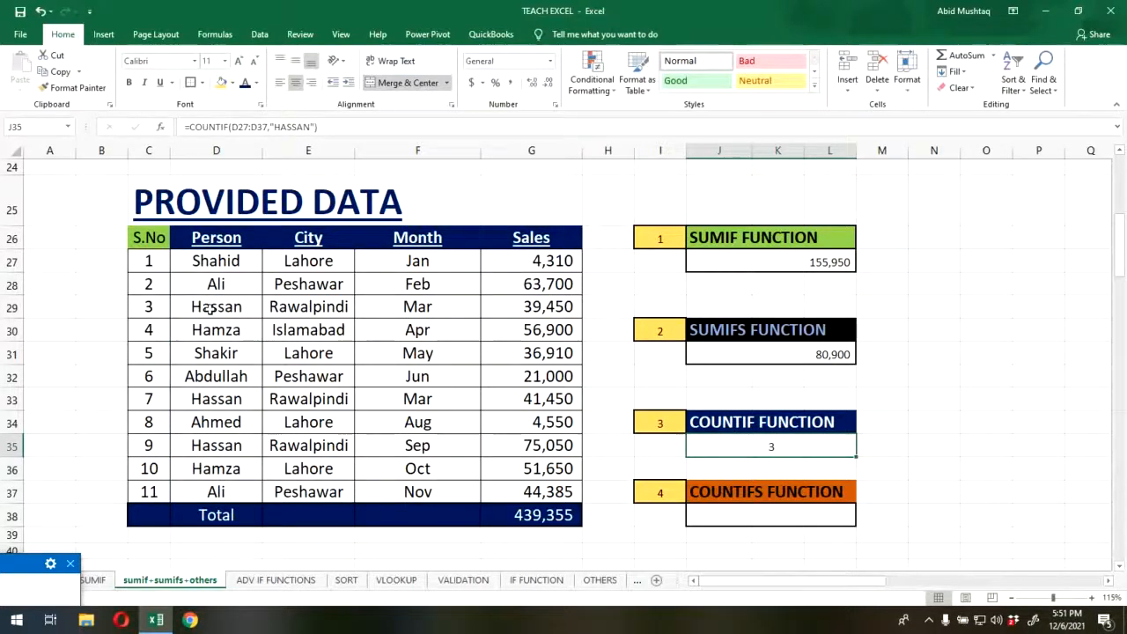
- Check the COUNTIF result against the matching Person cells D29, D33 and D35
click(212, 308)
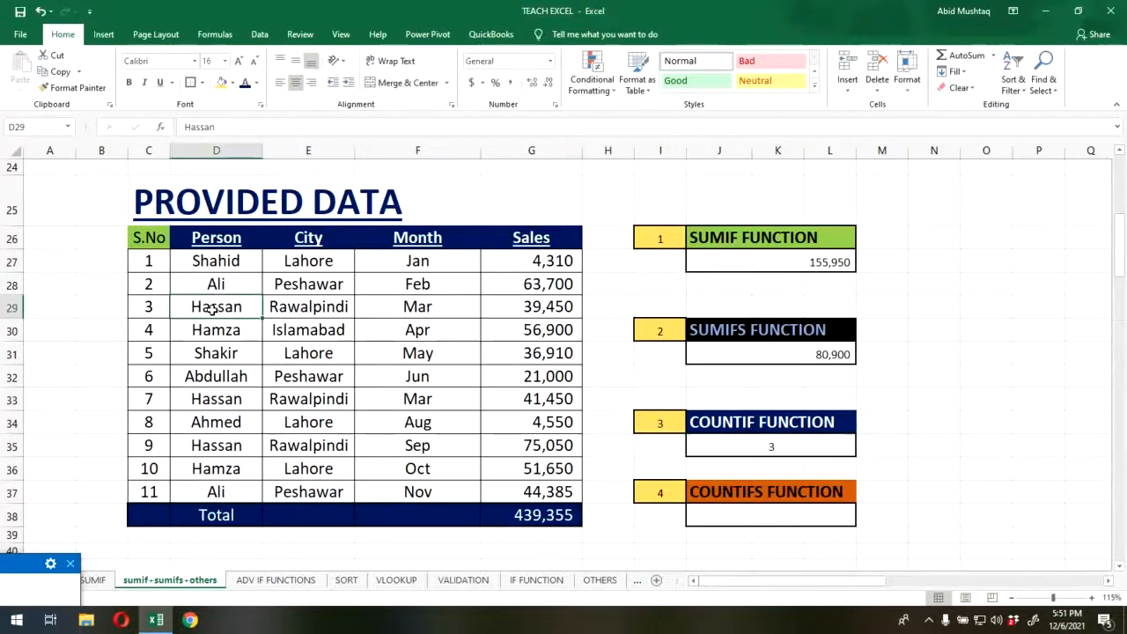
ctrl+click(215, 396)
ctrl+click(213, 446)
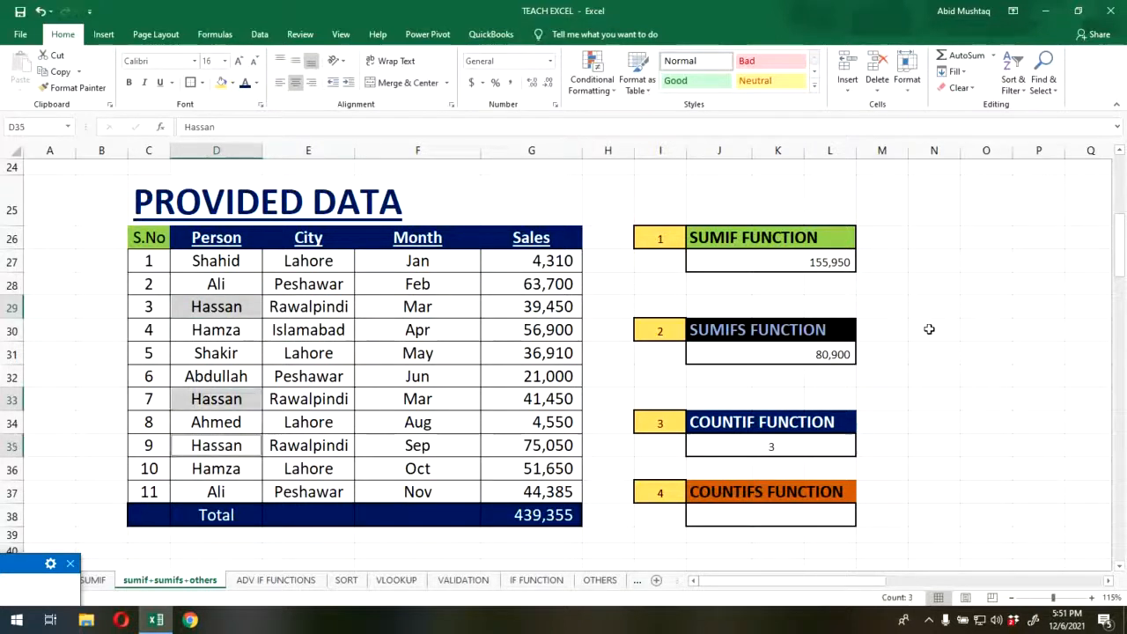
- Format the COUNTIF result in J35 with the comma number style and no decimal places
click(767, 448)
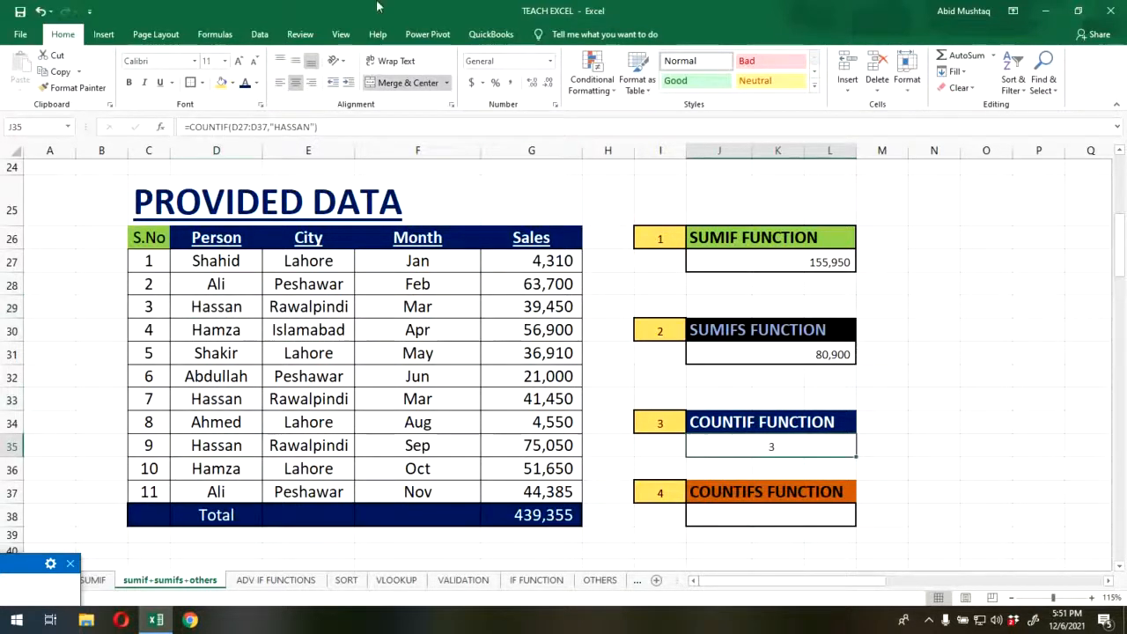
click(511, 83)
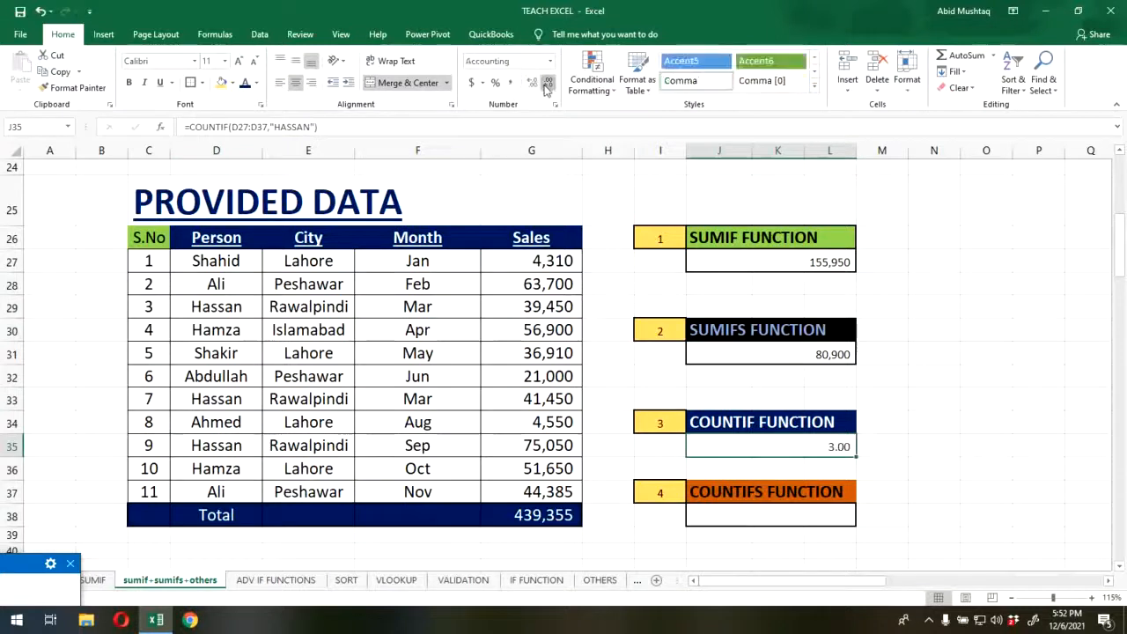
click(547, 83)
click(547, 83)
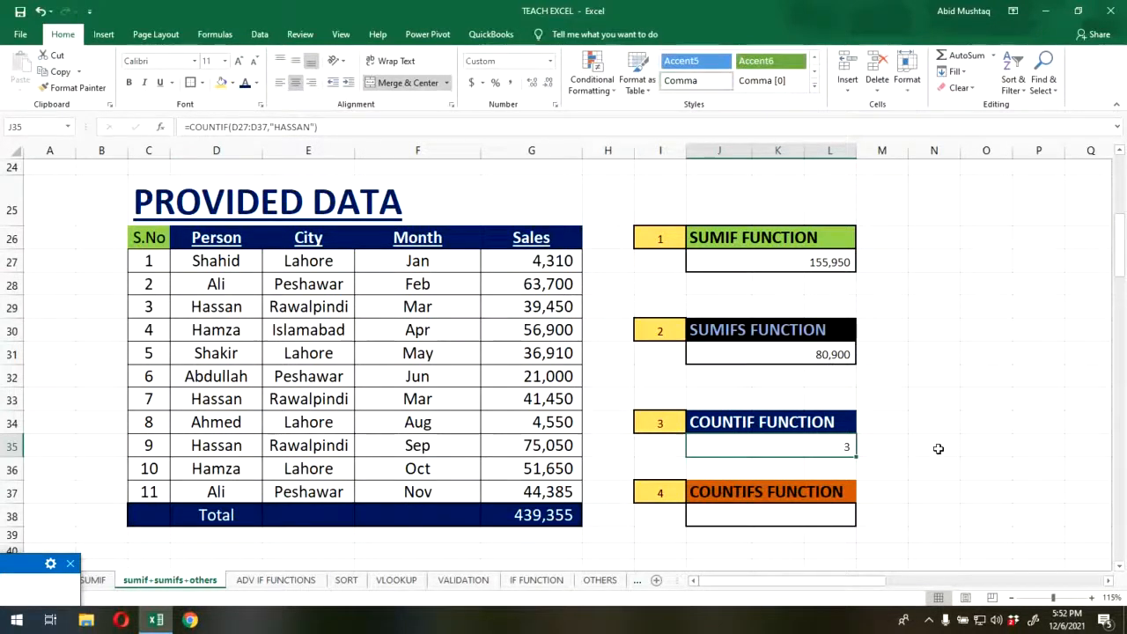
- Replace the COUNTIF criterion in J35 with the person's name from D28 in capitals and check the matching cells D28 and D37
key(F2)
key(Left)
key(Left)
key(Left)
key(Left)
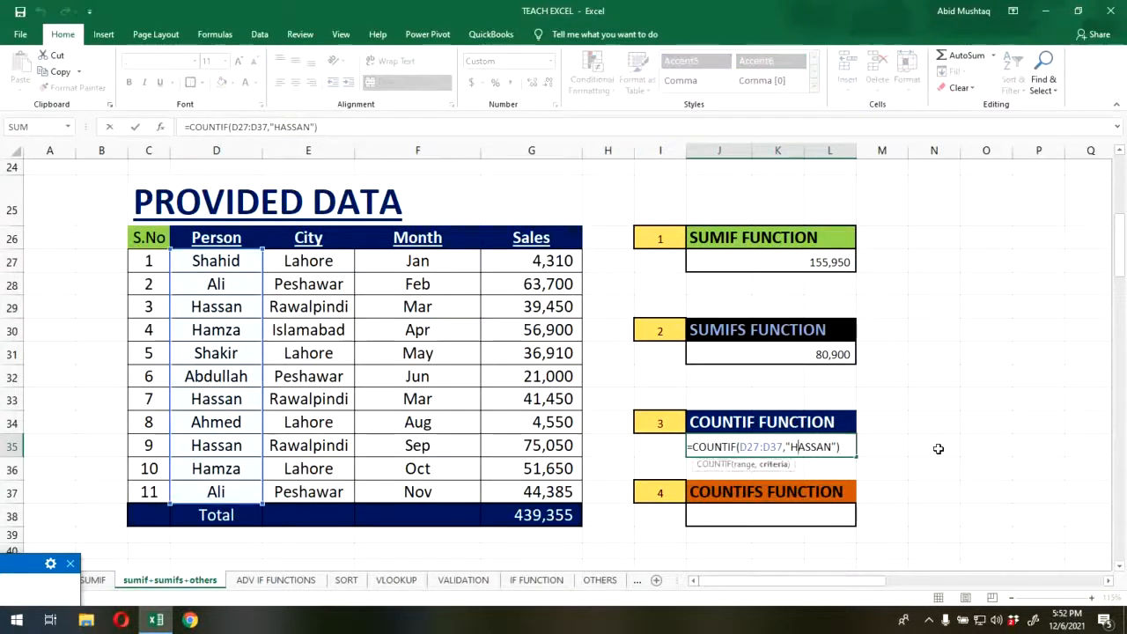
key(Delete)
key(Delete)
key(Delete)
key(Delete)
key(Delete)
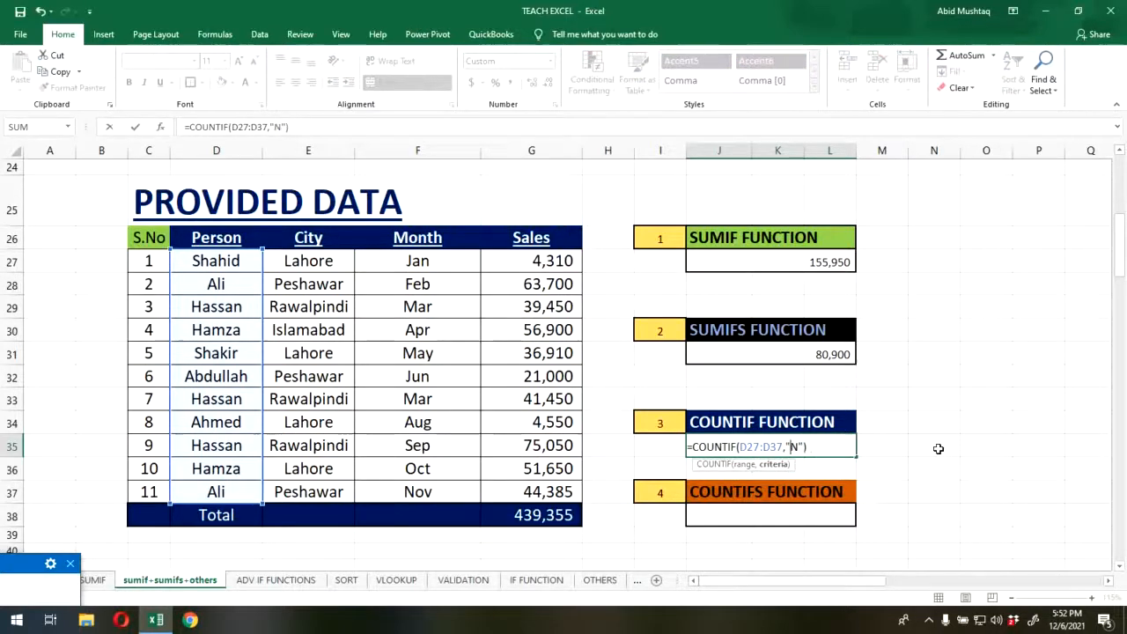
key(BackSpace)
text(ALI)
key(Return)
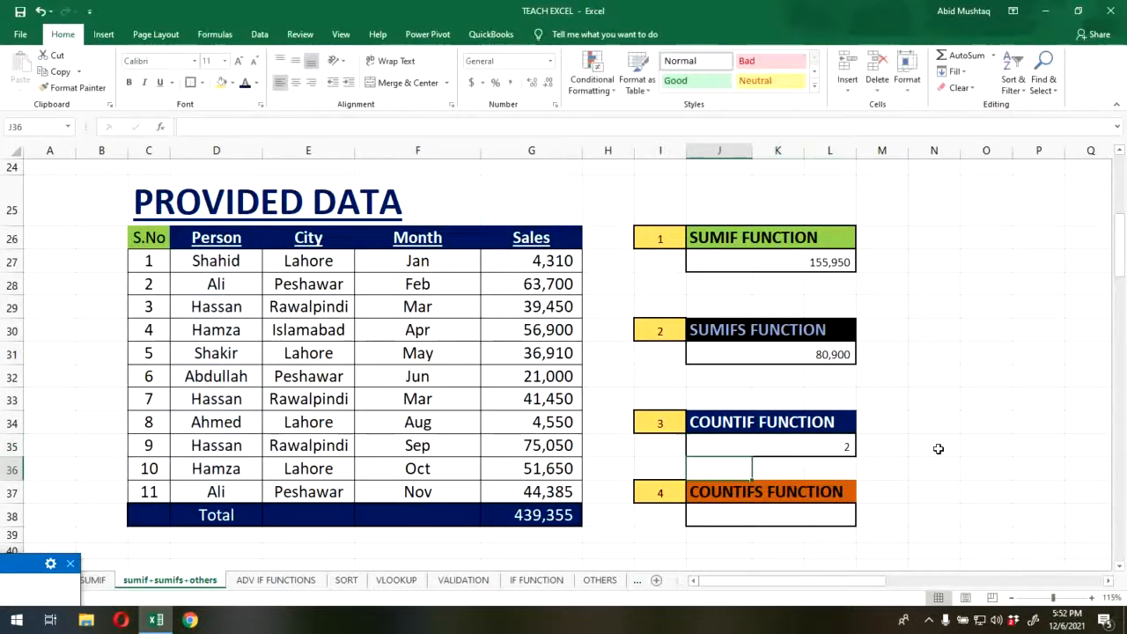
click(224, 286)
ctrl+click(211, 489)
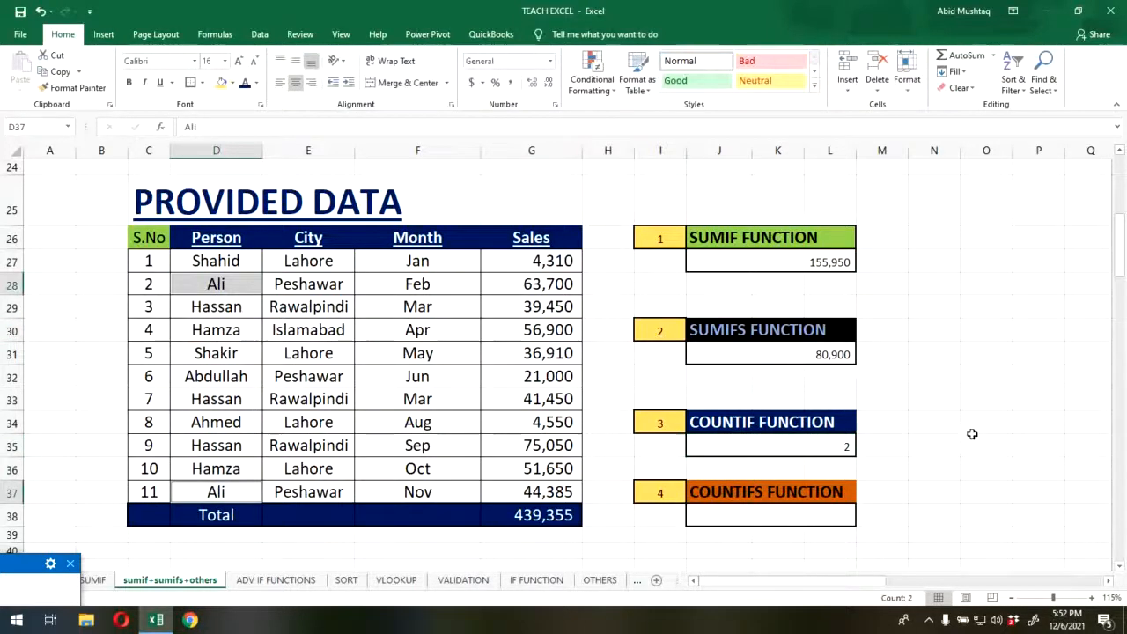
click(788, 515)
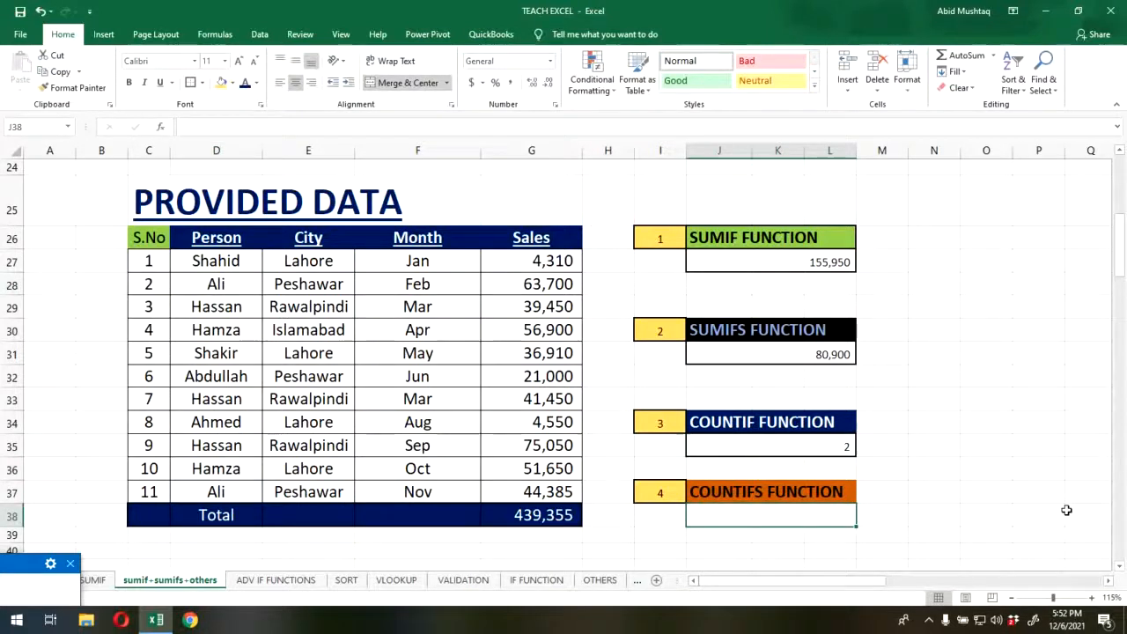
text(=)
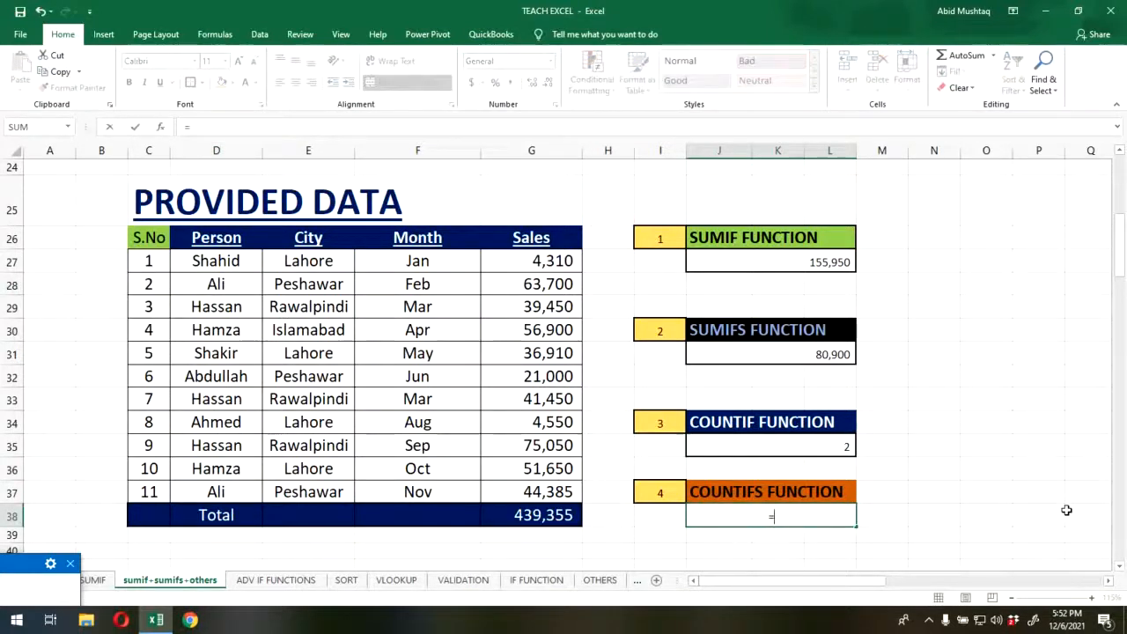
text(COUNIFS)
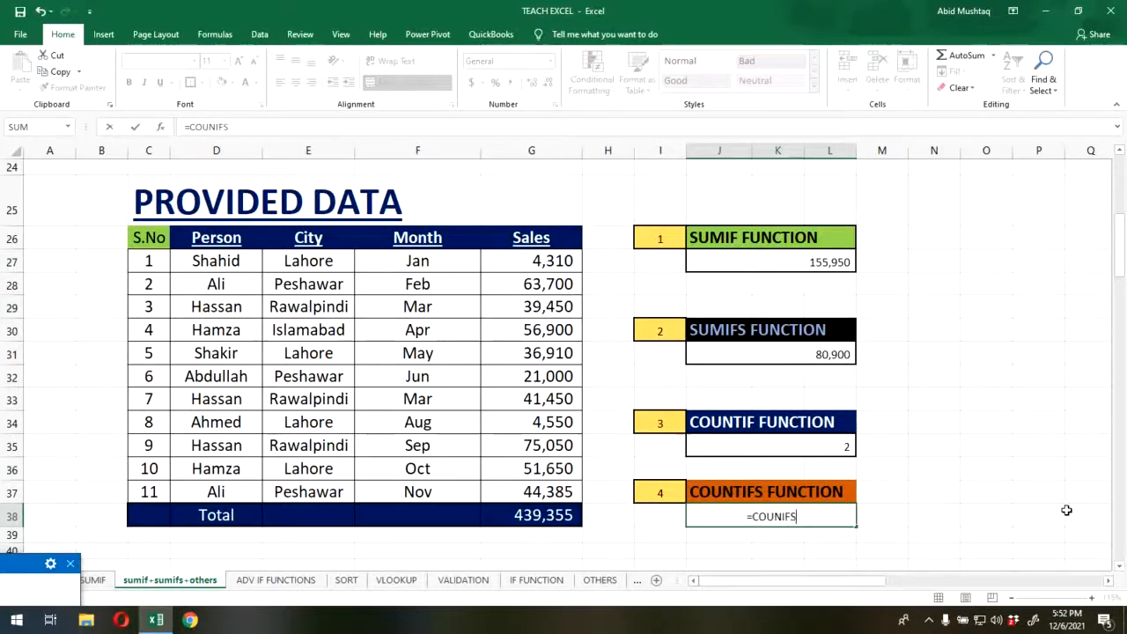
text(()
key(BackSpace)
key(BackSpace)
key(BackSpace)
key(BackSpace)
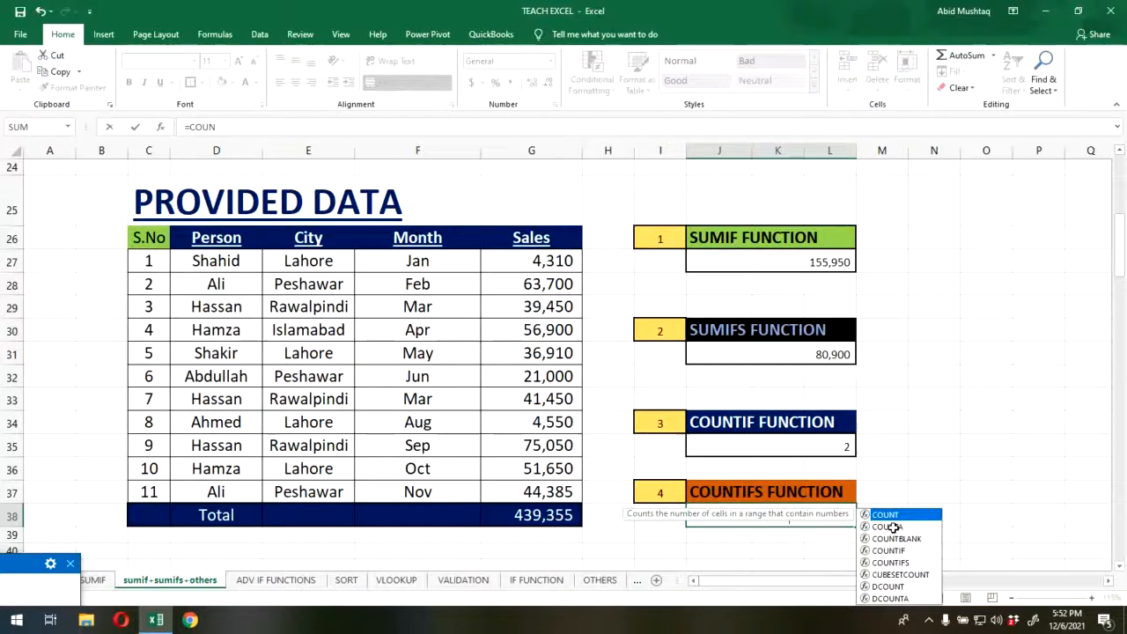
text(TIFS()
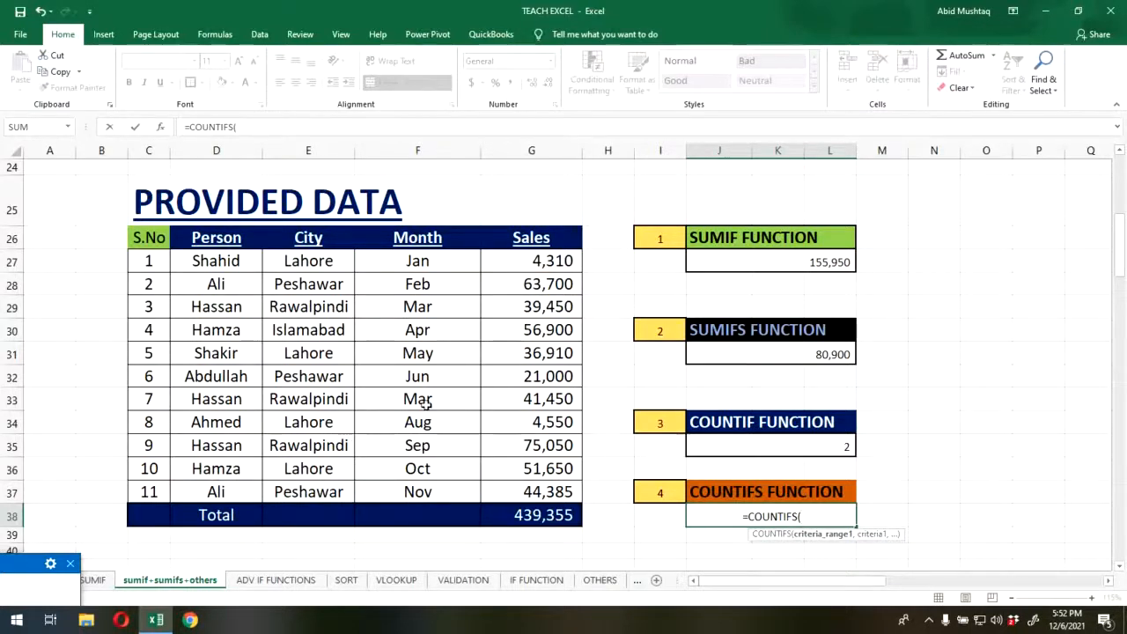
key(Escape)
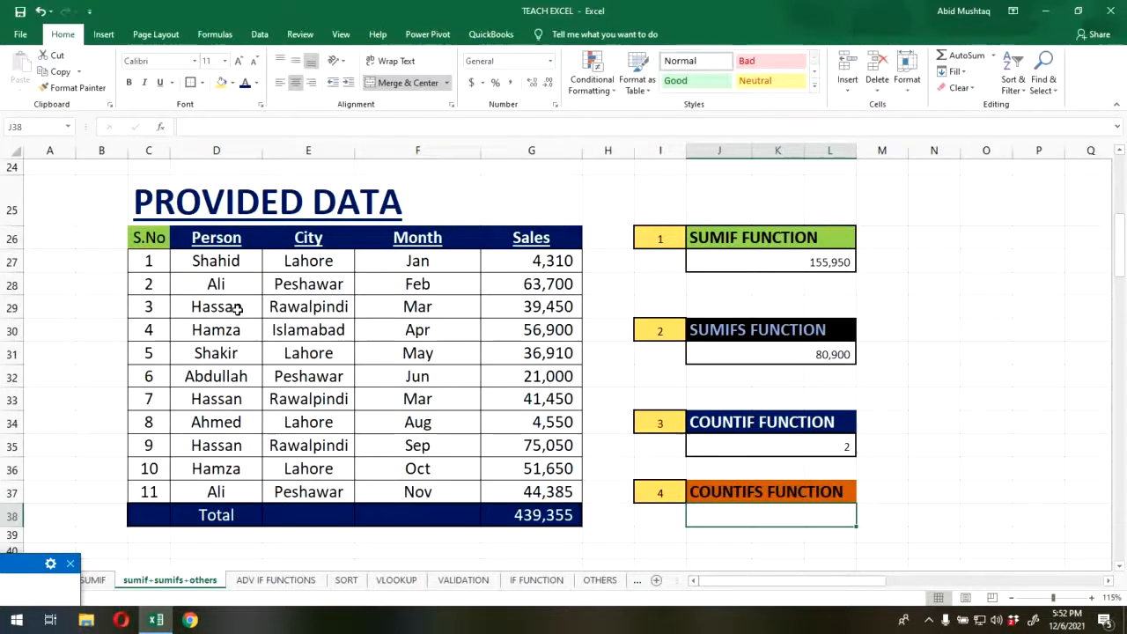
- Examine the Person and City pairs in rows 29 to 32 as candidate double criteria for the COUNTIFS in J38
click(238, 308)
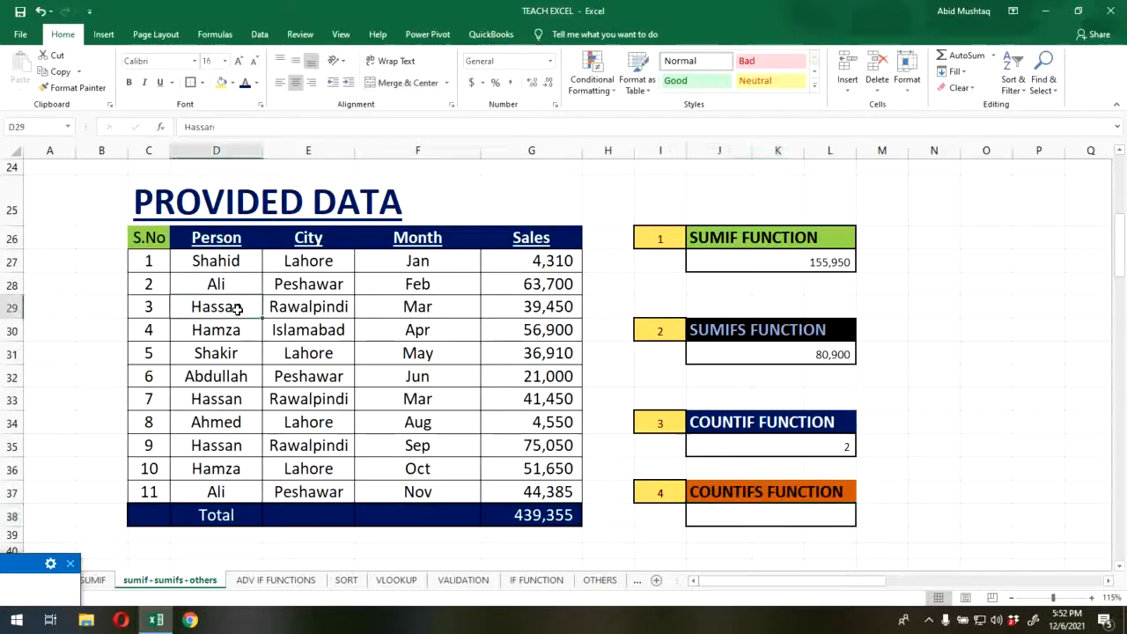
shift+click(334, 308)
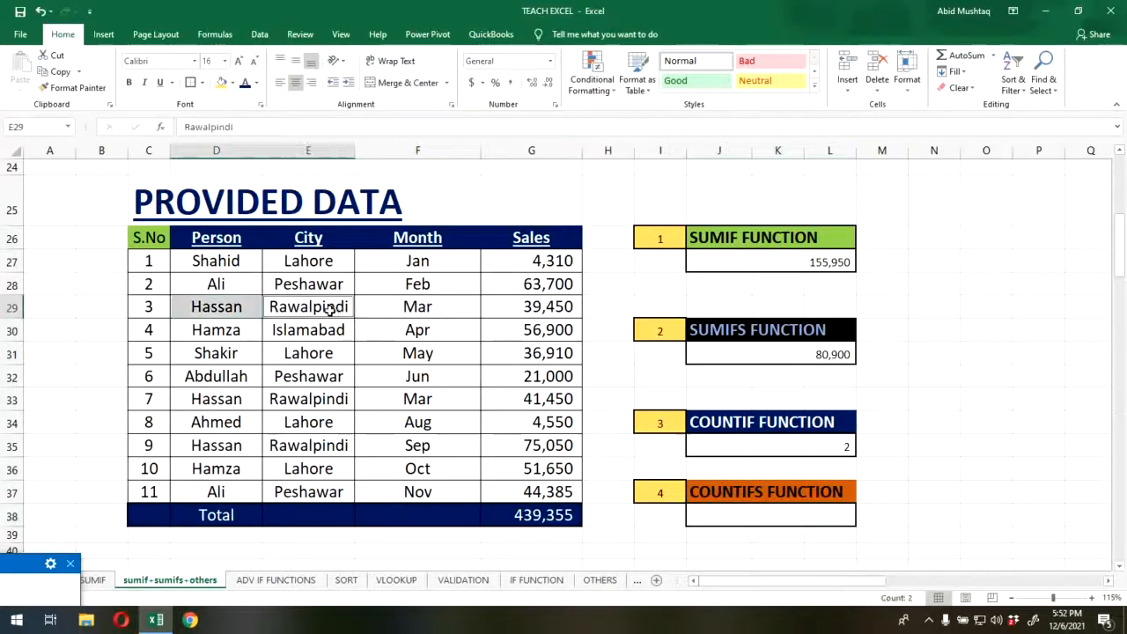
click(226, 333)
shift+click(295, 329)
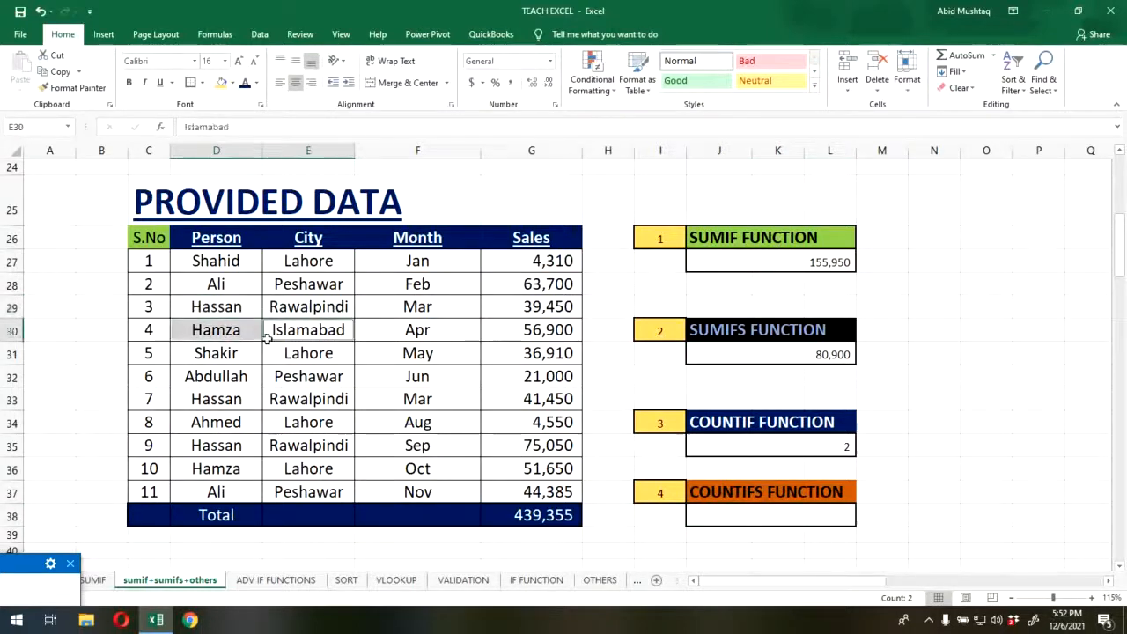
click(220, 355)
shift+click(307, 355)
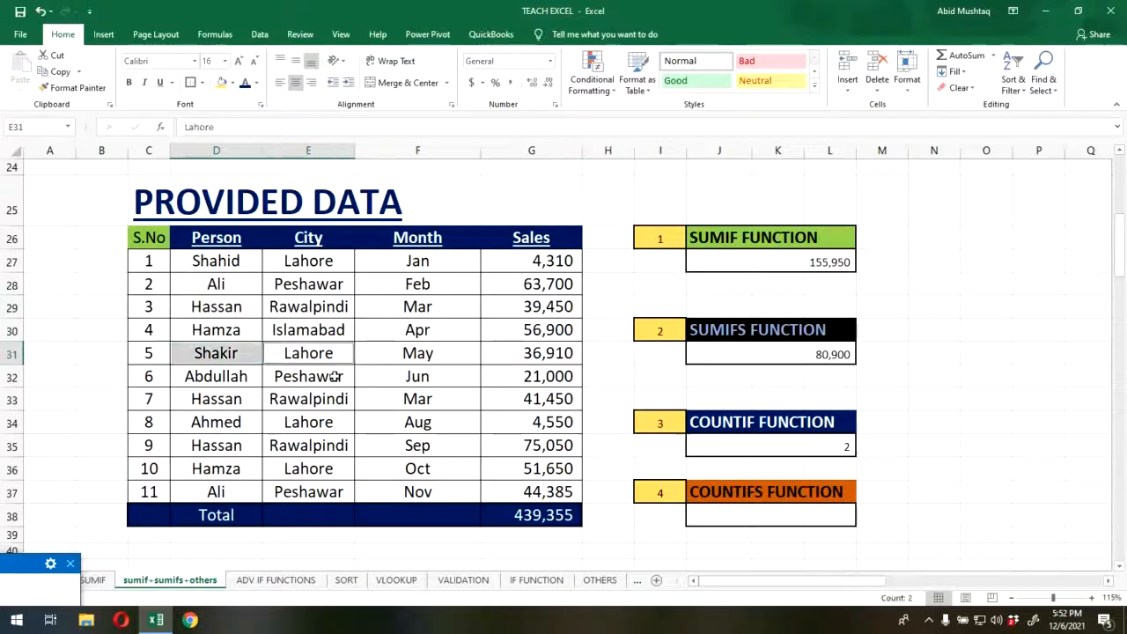
click(234, 383)
shift+click(307, 376)
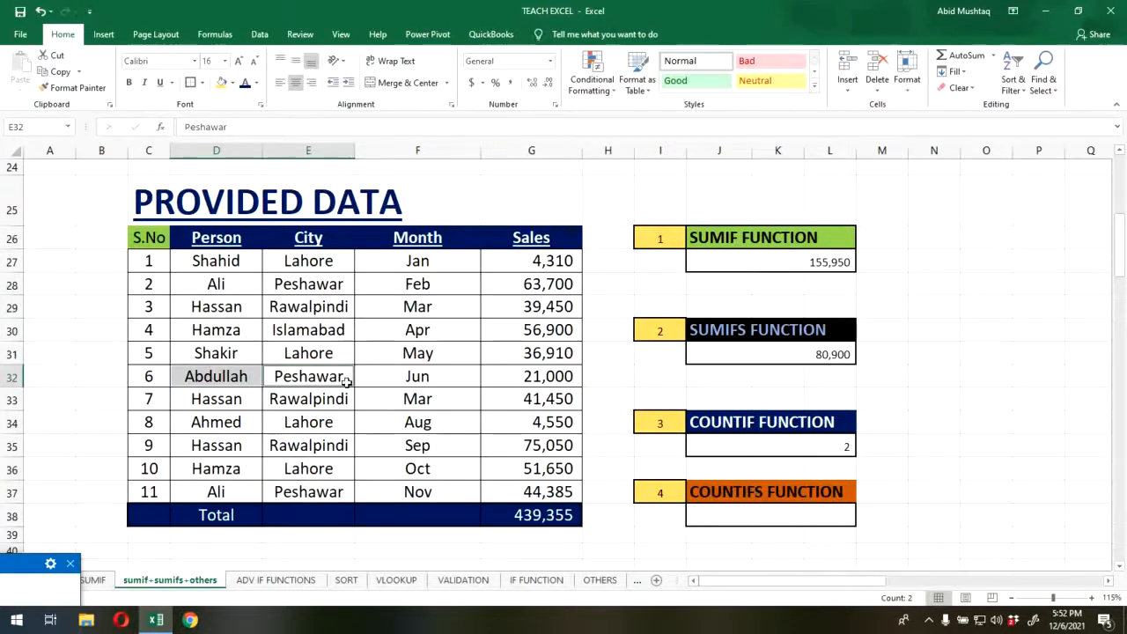
click(419, 360)
click(242, 347)
click(324, 350)
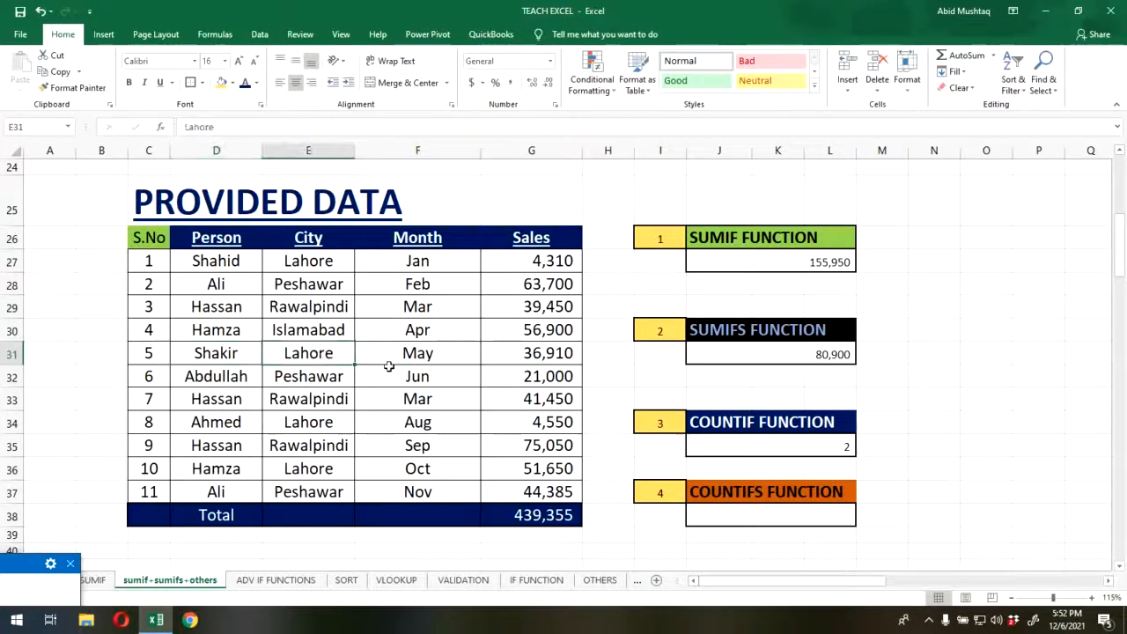
- Enter a COUNTIFS formula in J38 matching D27:D37 to the person's name from D29 in capitals and E27:E37 to "RAWALPINDI"
click(765, 524)
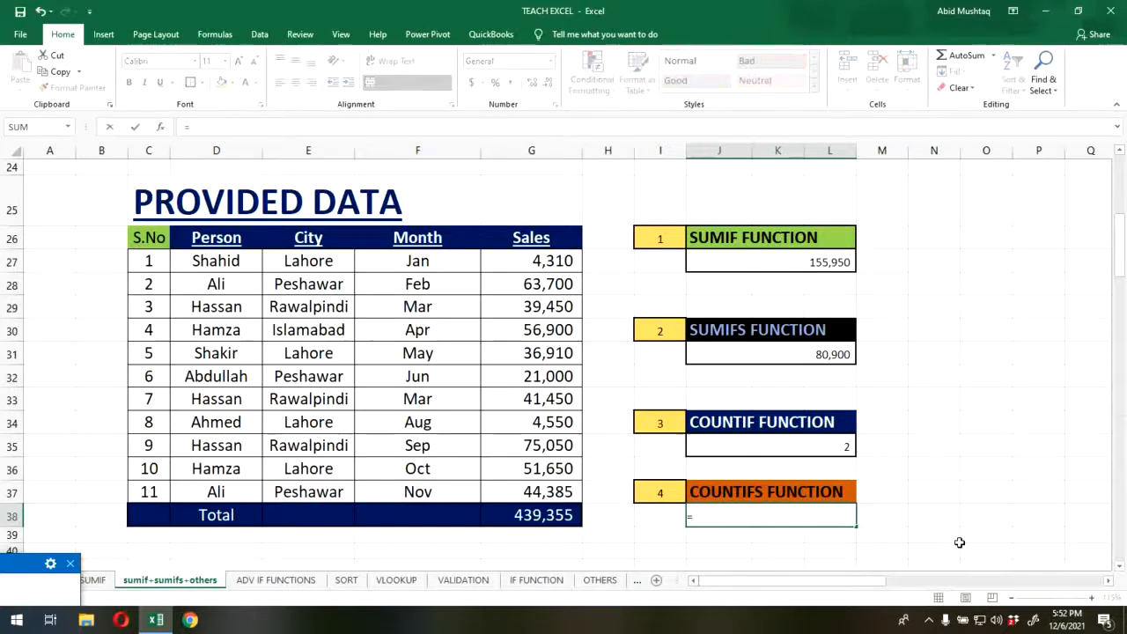
text(=COUNTIFS()
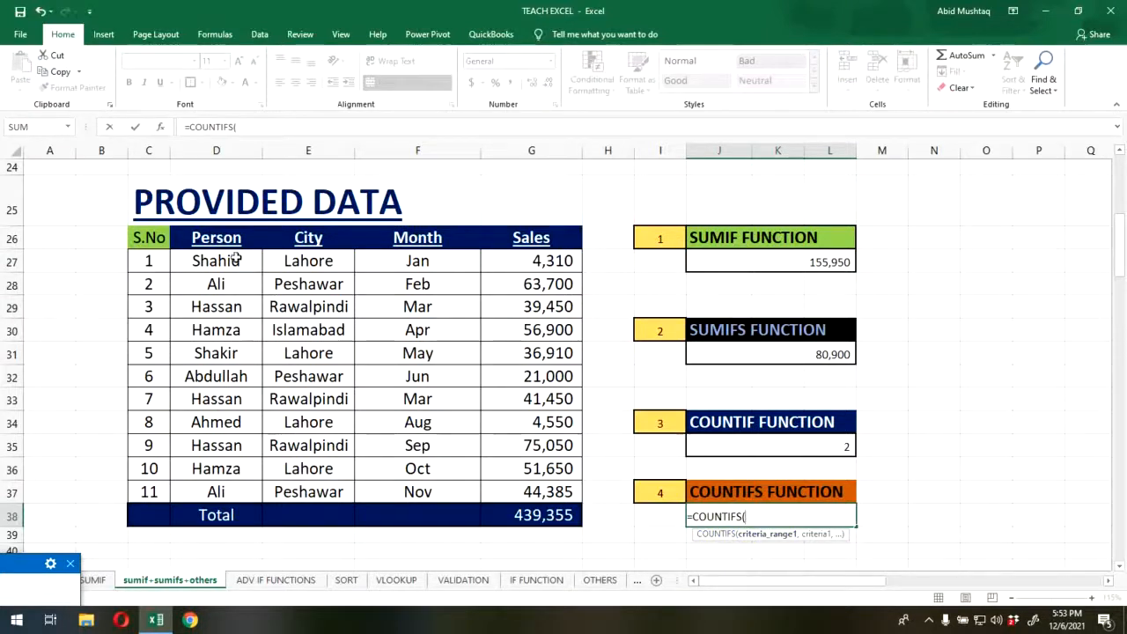
drag(236, 258, 246, 490)
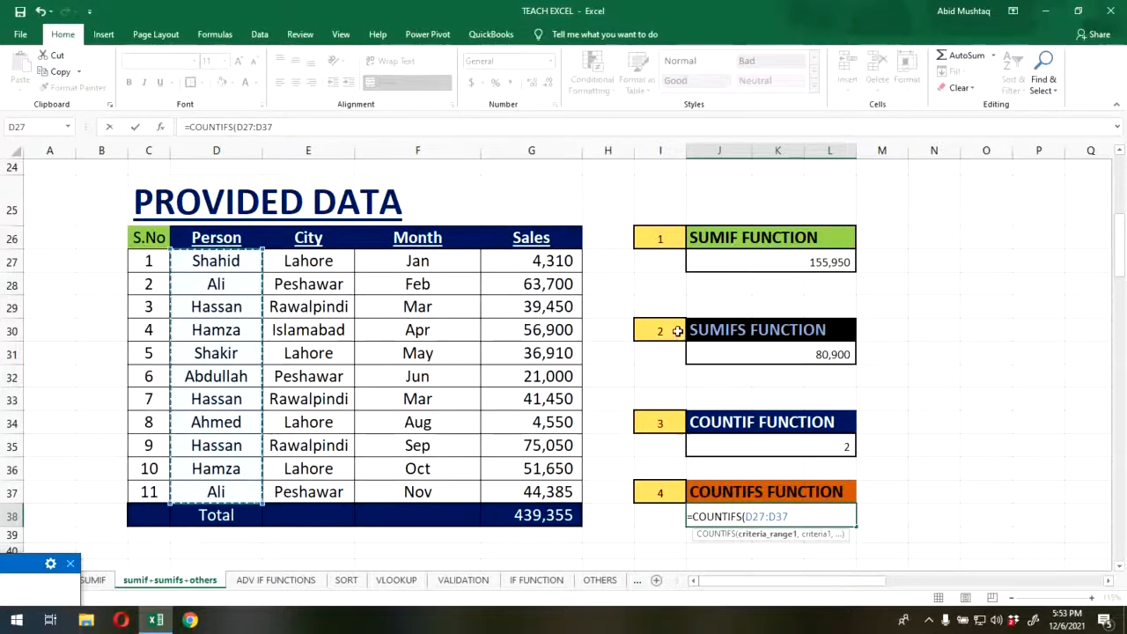
text(,)
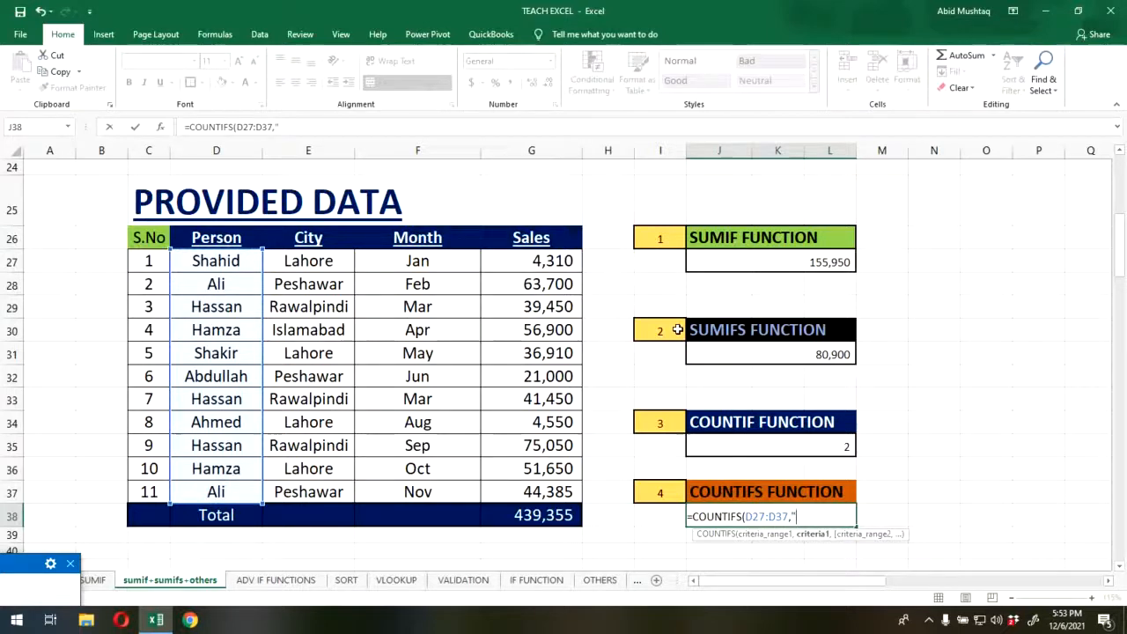
text("HASSAN",)
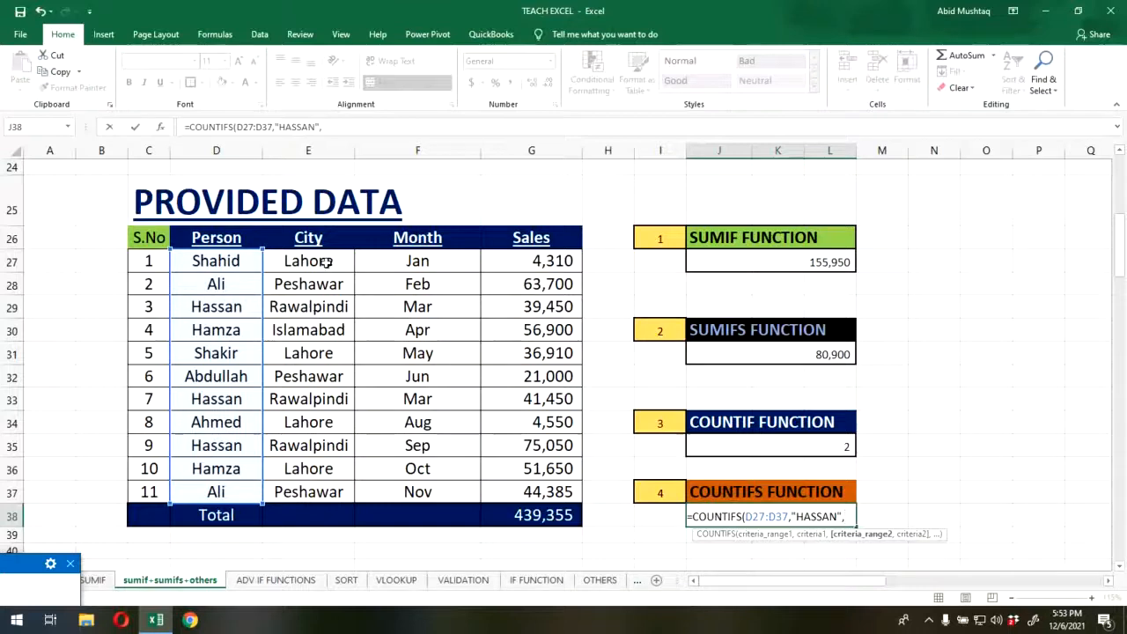
drag(324, 261, 314, 484)
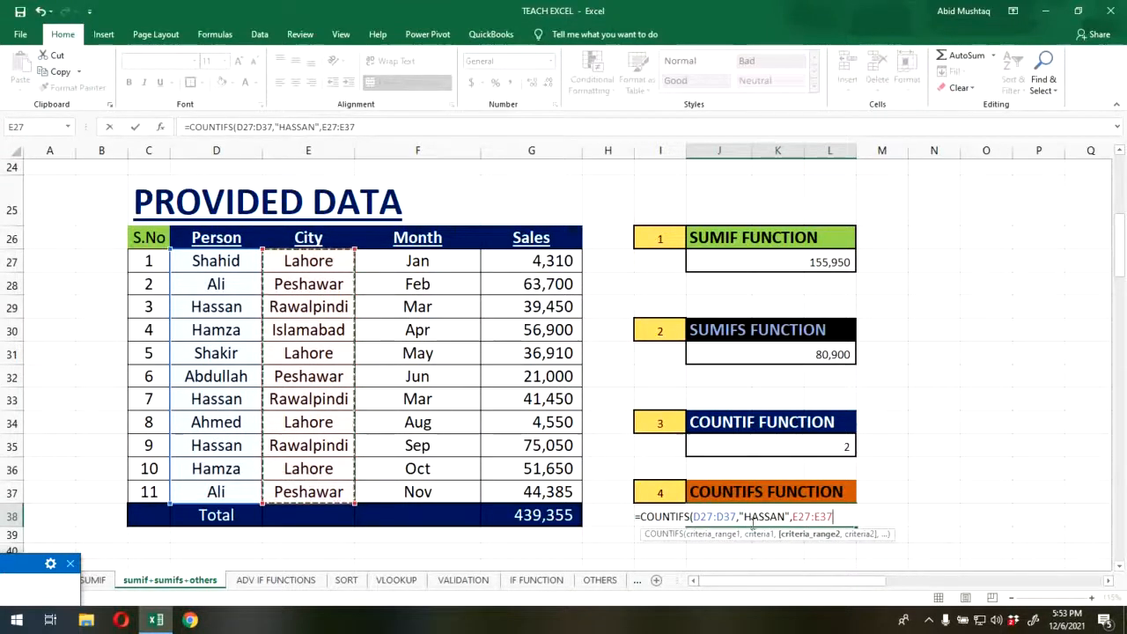
text(,)
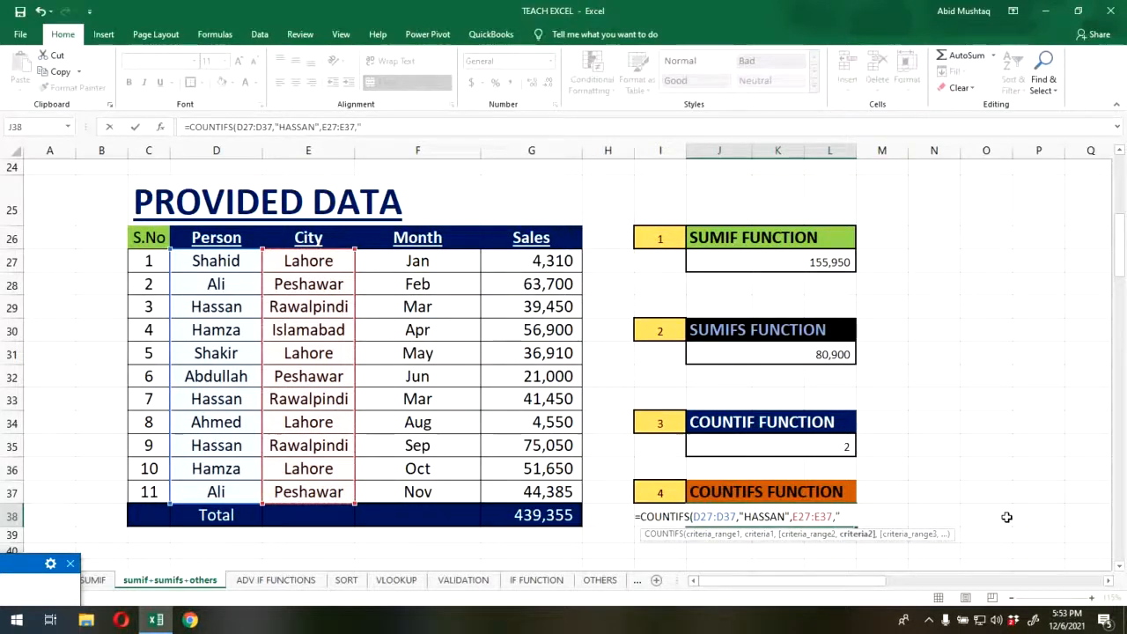
text("RAWALPINDI"))
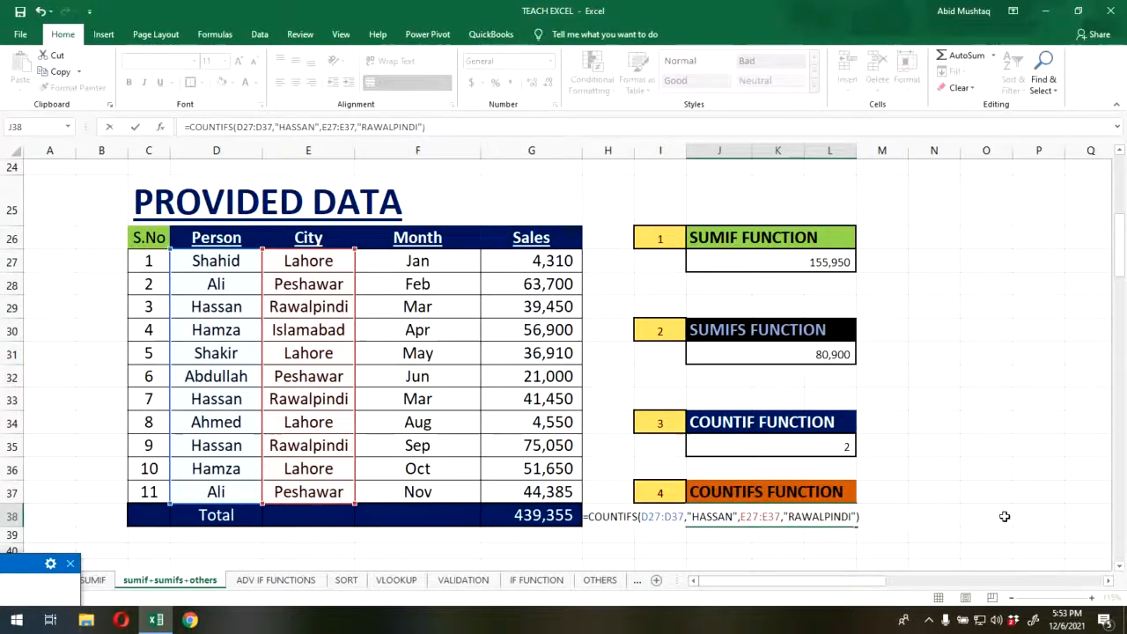
key(Return)
- Format the COUNTIFS result in J38 with the comma number style and no decimal places
key(Up)
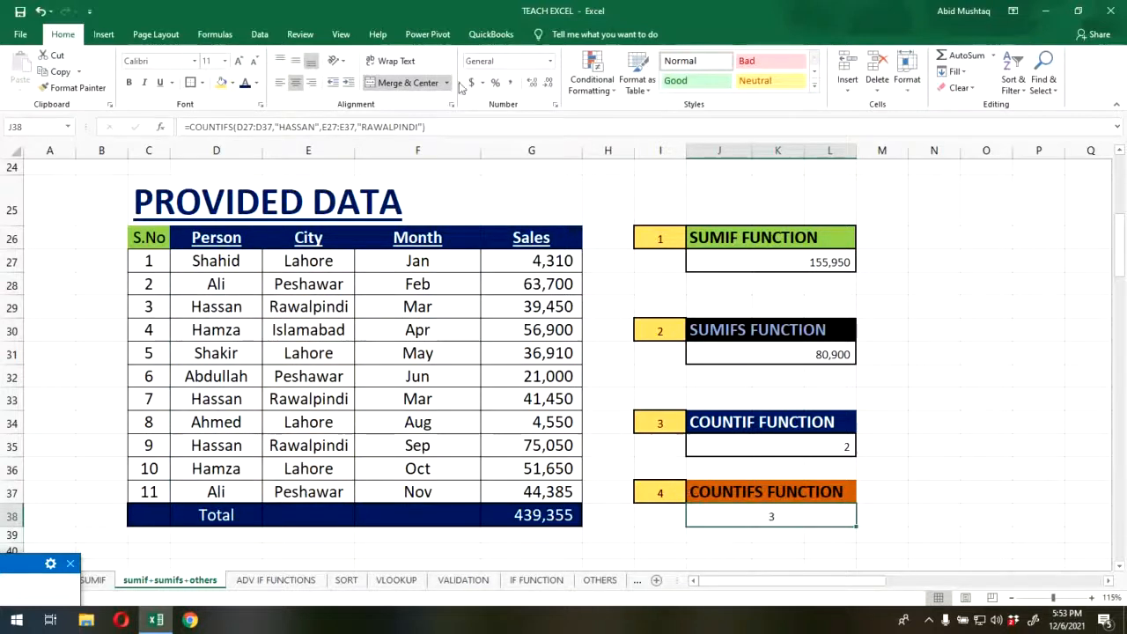
click(510, 82)
click(548, 82)
click(547, 82)
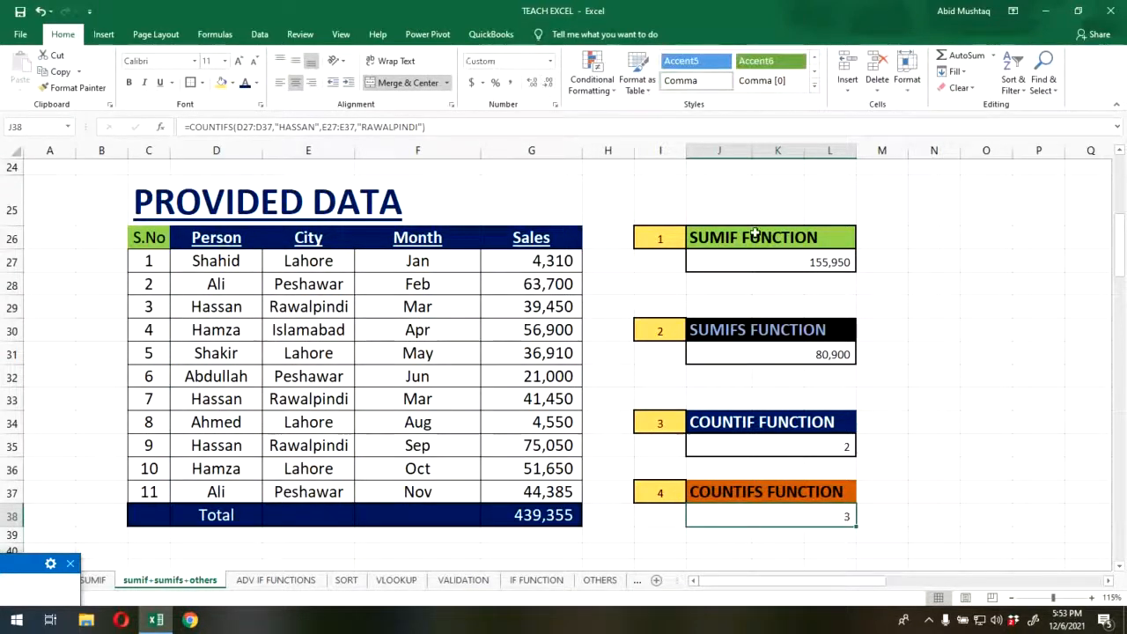
- Check the COUNTIFS result in J38 against the matching Person and City pairs in rows 29, 33 and 35
click(931, 379)
click(222, 313)
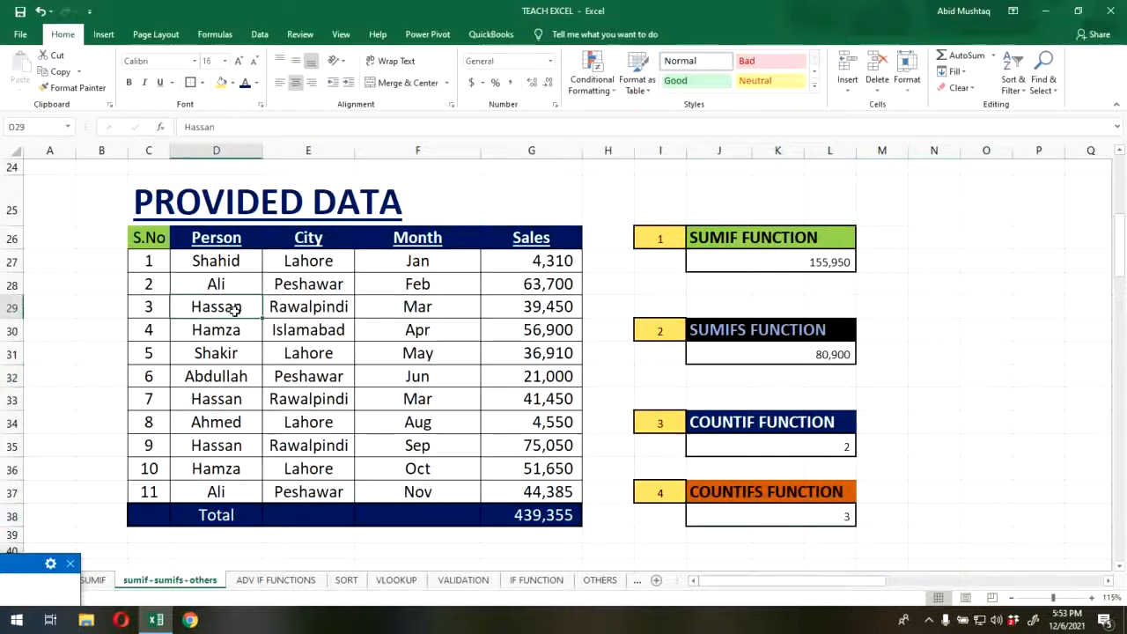
drag(235, 310, 303, 310)
drag(252, 399, 299, 401)
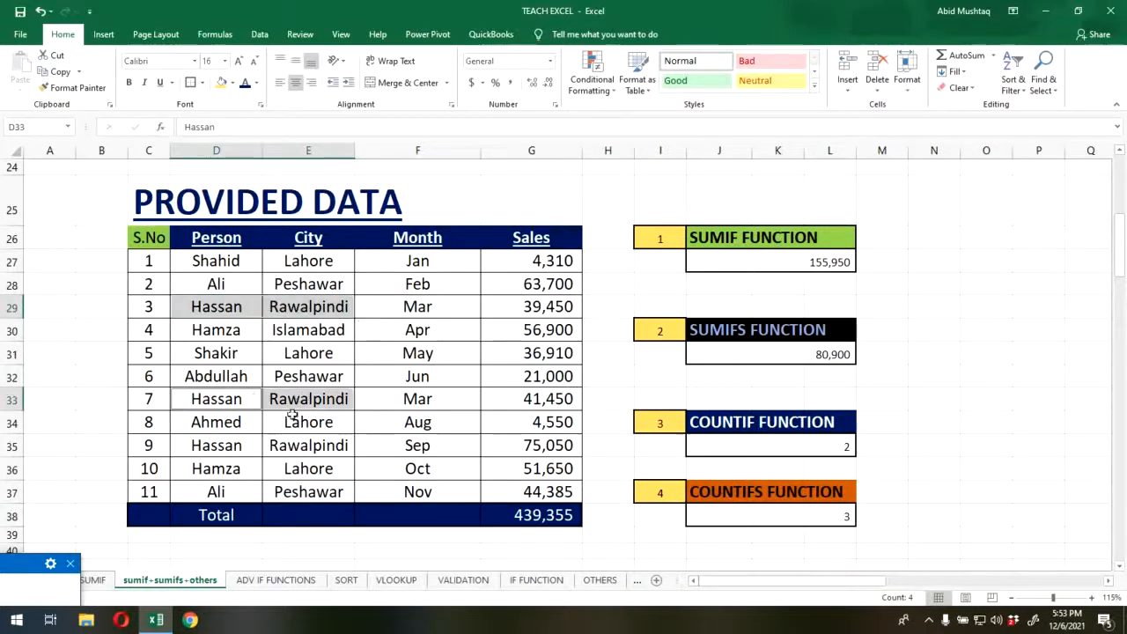
drag(233, 449, 269, 449)
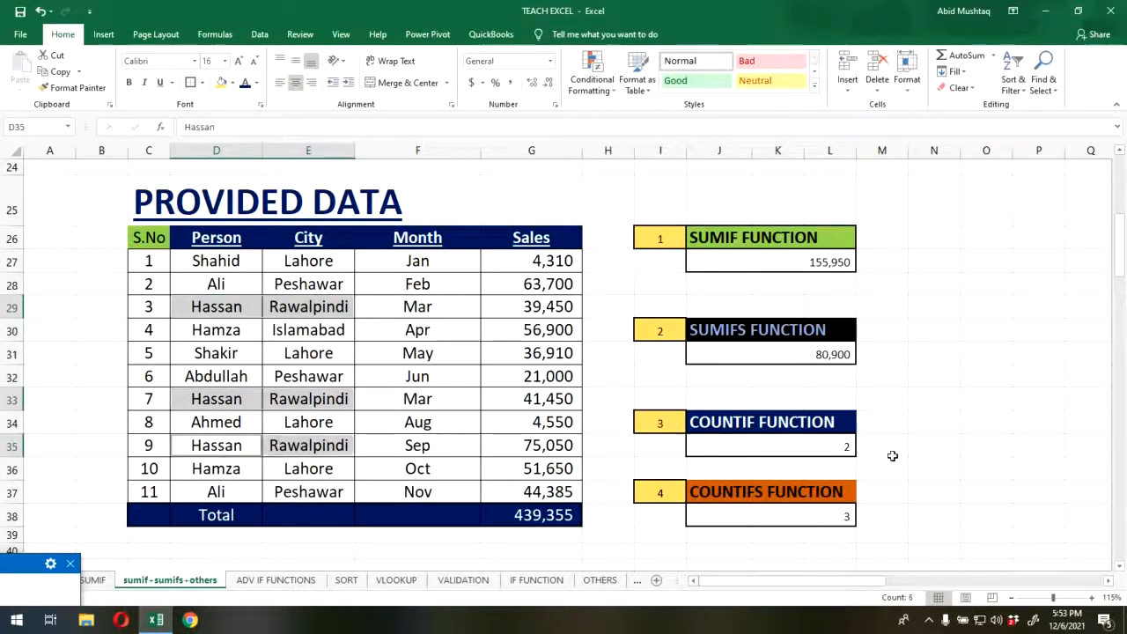
click(810, 514)
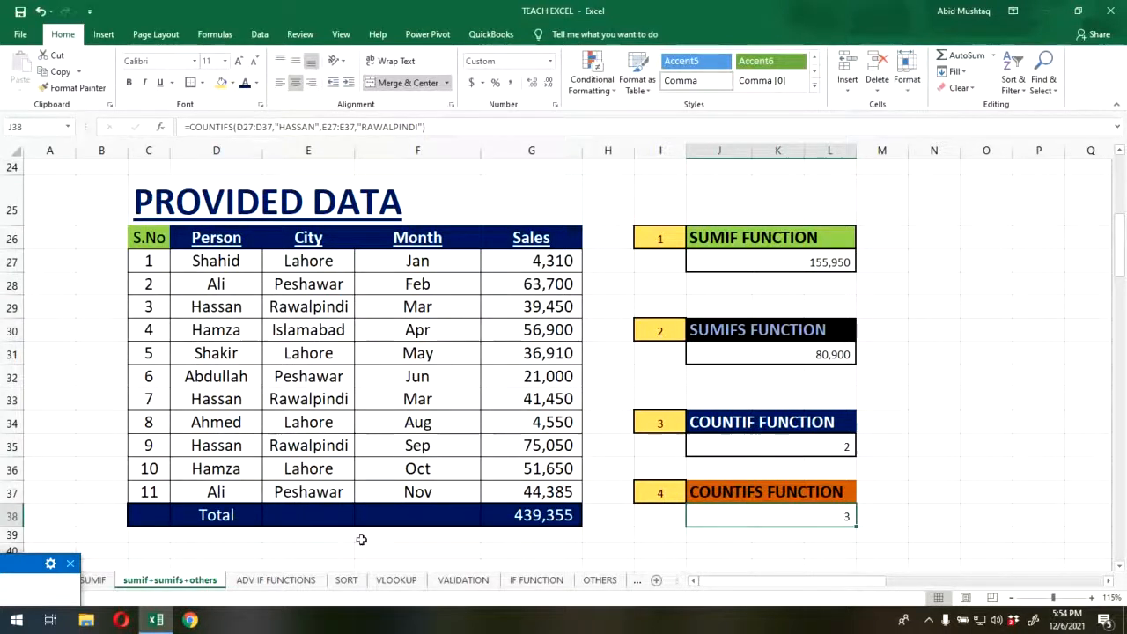
click(24, 568)
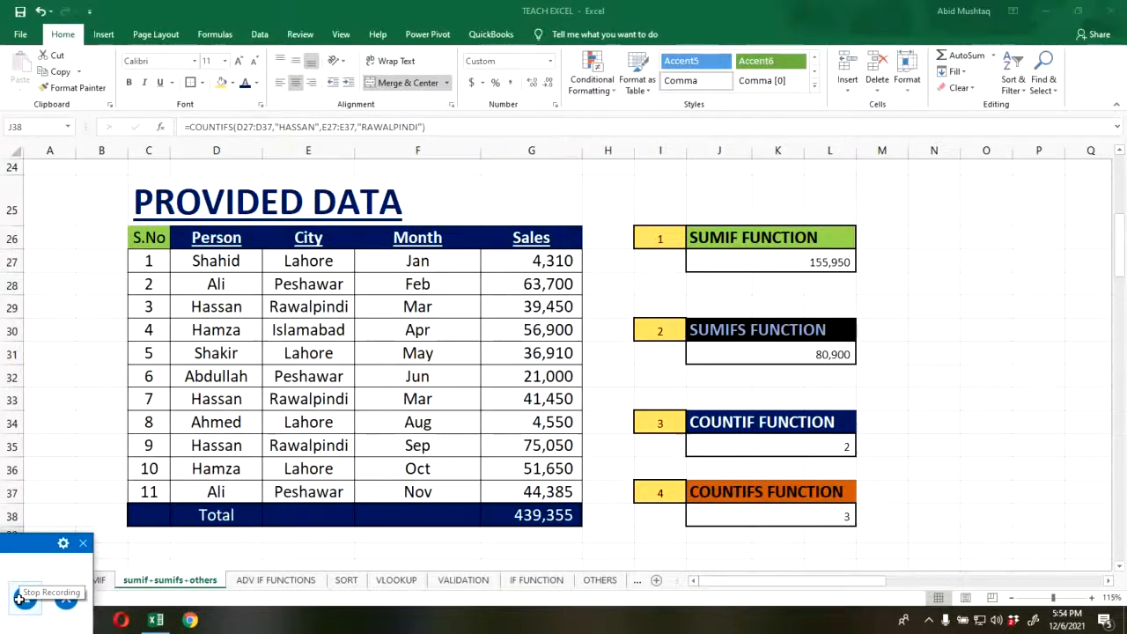
click(23, 598)
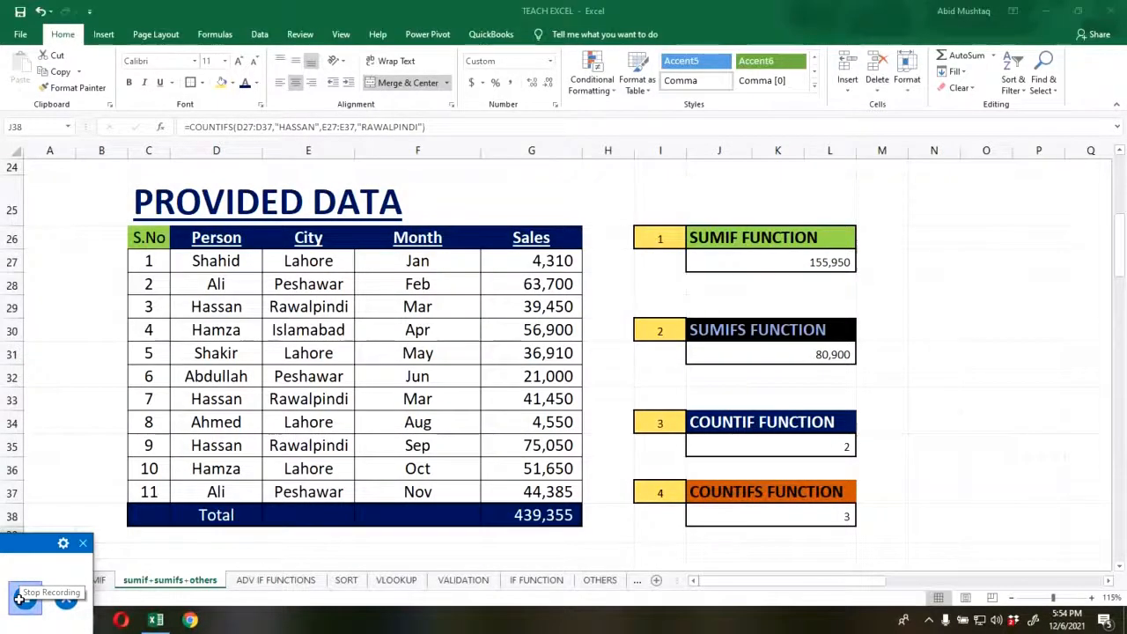